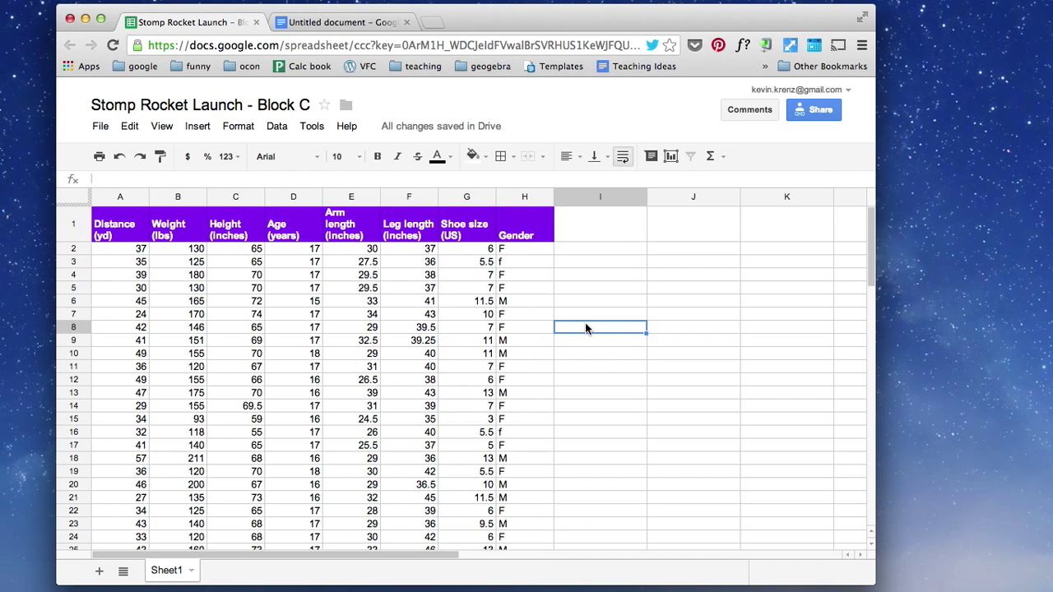
left_click(187, 236)
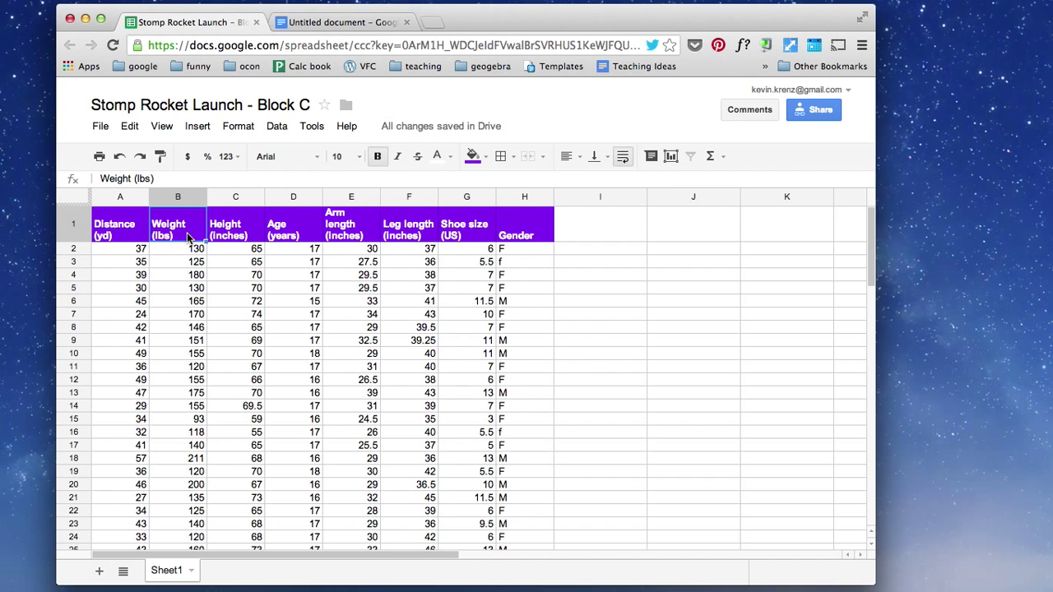
left_click_drag(187, 236, 539, 239)
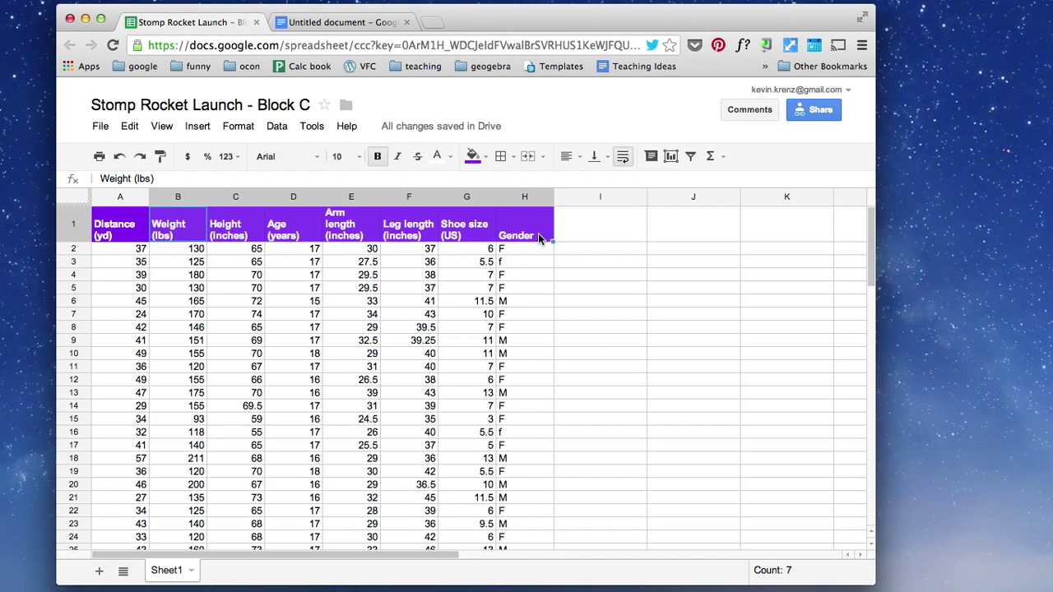
left_click(120, 230)
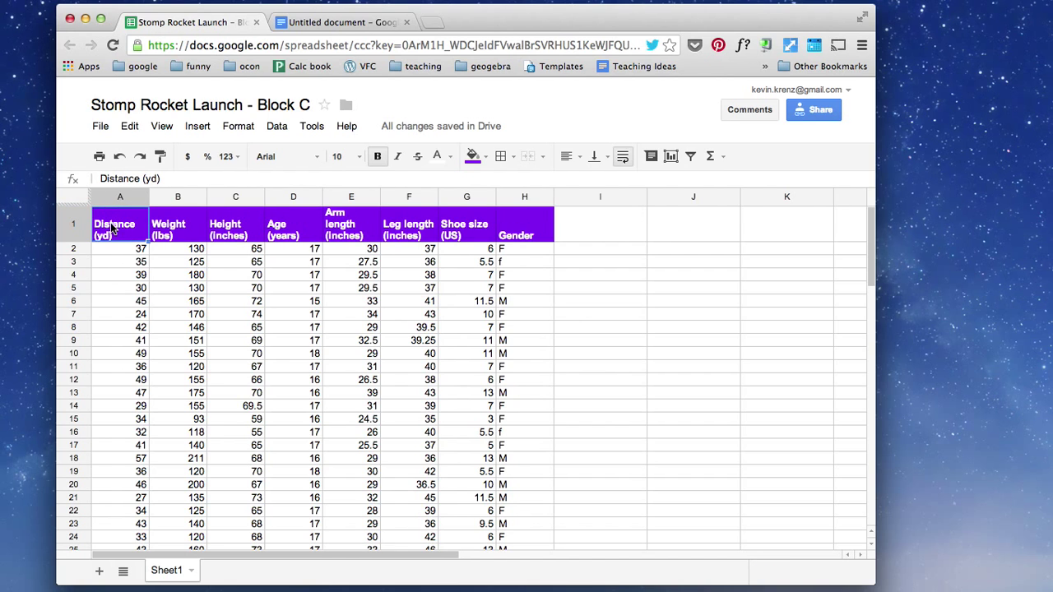
left_click(174, 231)
left_click(95, 230)
left_click(201, 128)
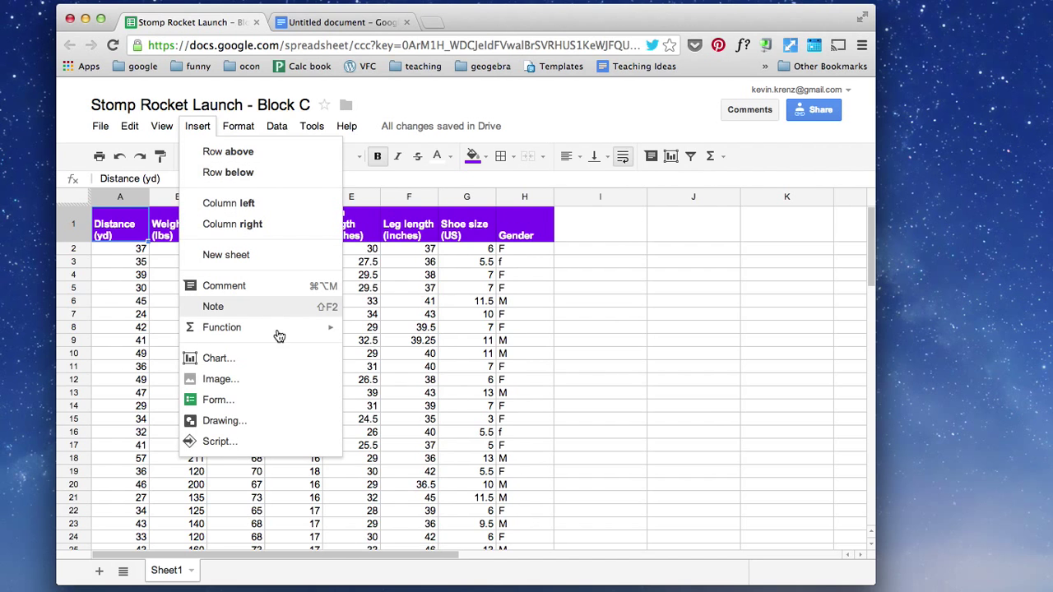
left_click(637, 341)
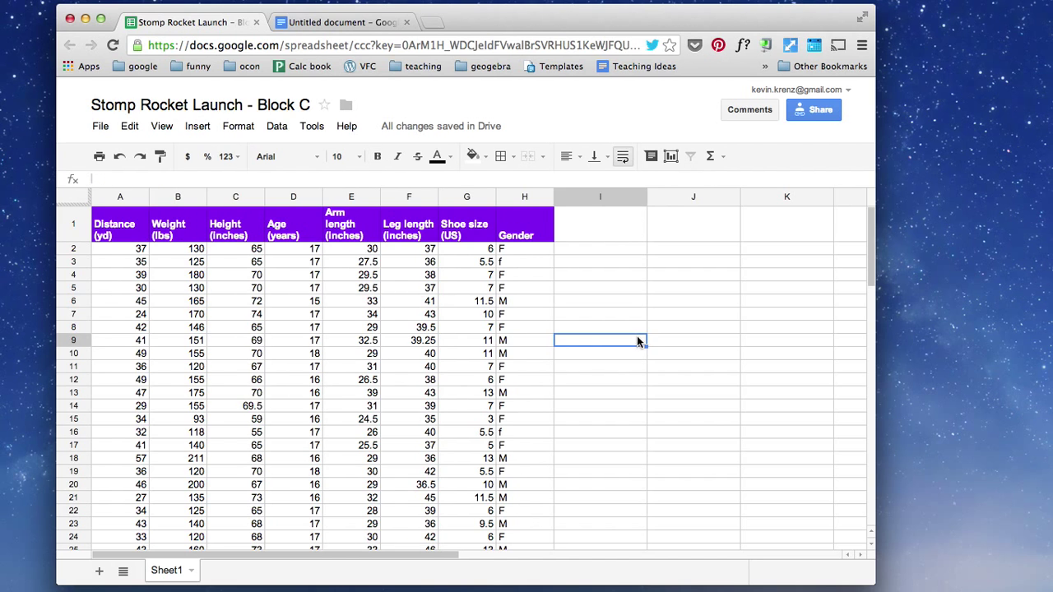
Step: Start a new chart and set its first data range to the Weight column, Sheet1!B1:B27
left_click(671, 156)
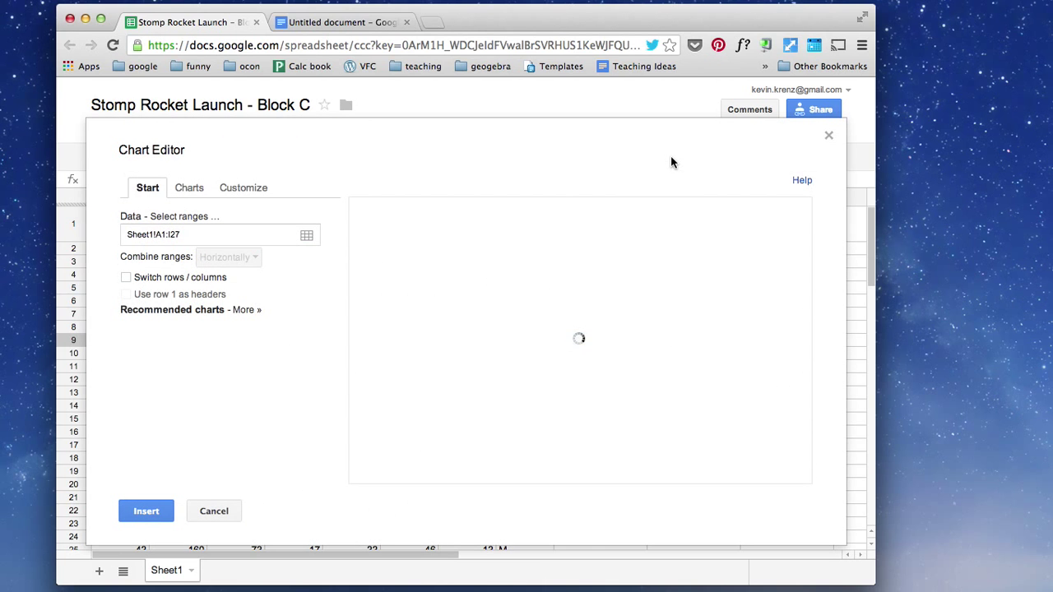
left_click(307, 237)
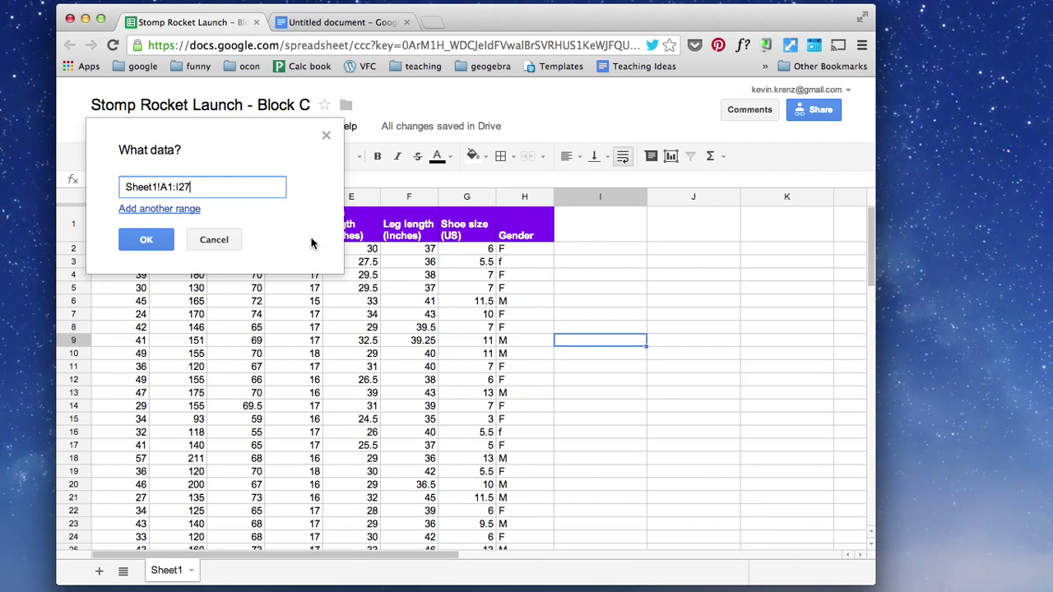
left_click_drag(136, 134, 622, 187)
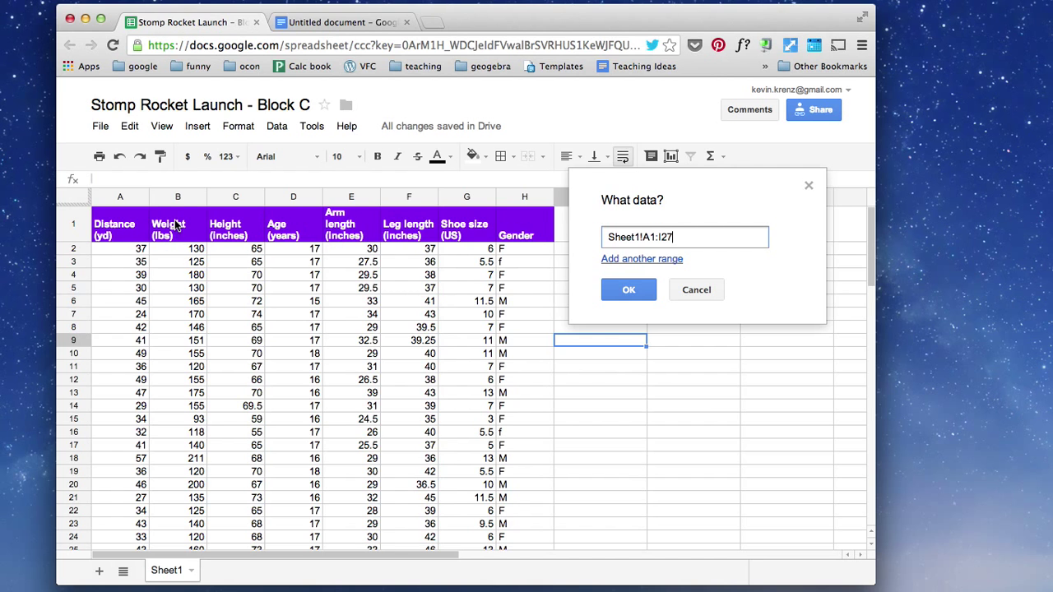
left_click_drag(175, 226, 185, 449)
scroll(188, 407, "down", 1)
scroll(189, 404, "down", 2)
scroll(273, 271, "up", 4)
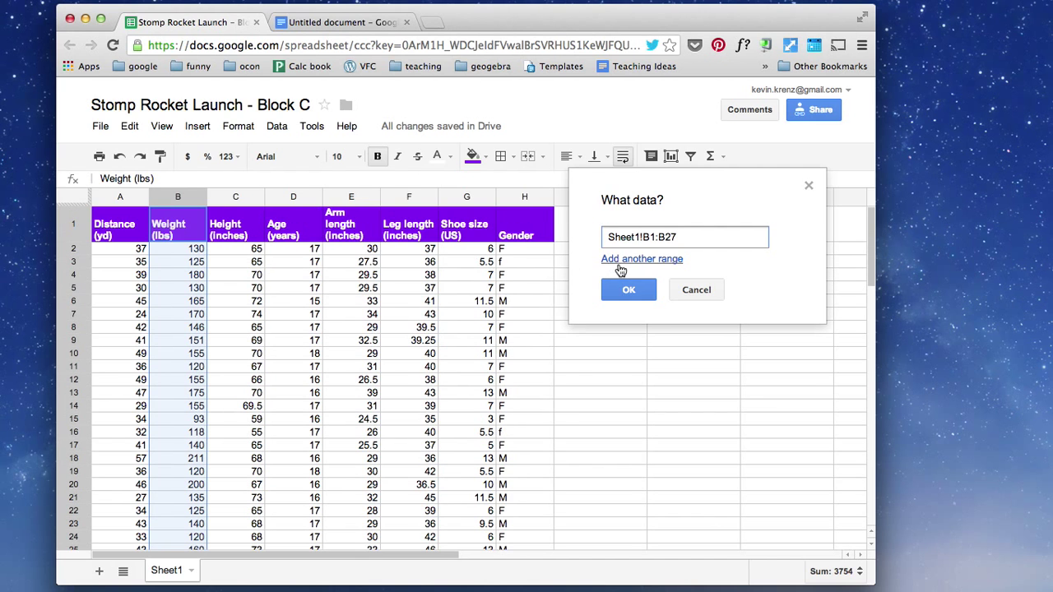
Step: Add the Distance column, Sheet1!A1:A27, as the chart's second data range and accept both ranges
left_click(638, 260)
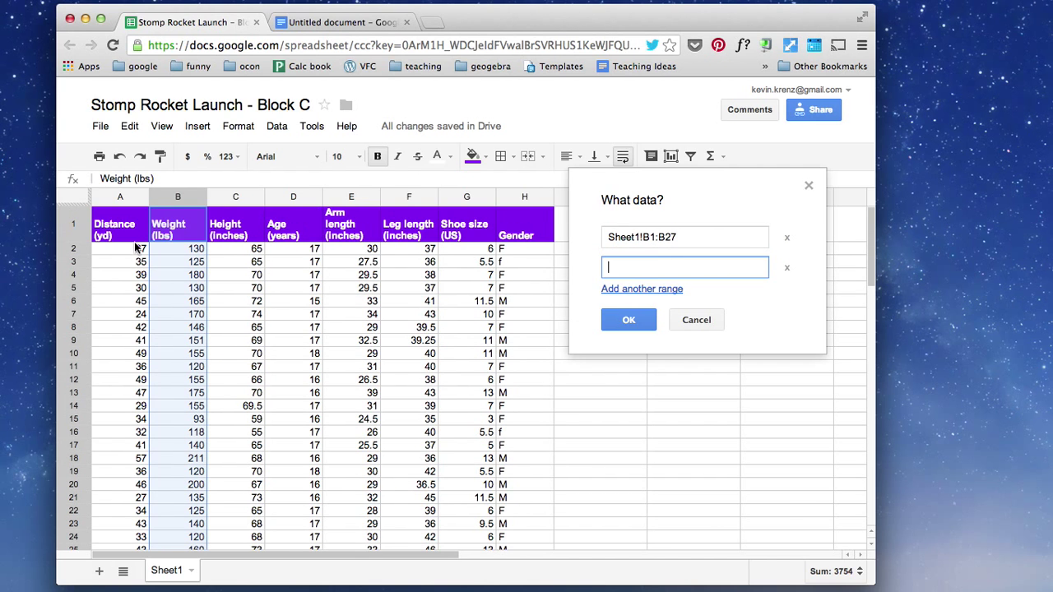
left_click_drag(123, 230, 123, 446)
scroll(117, 426, "down", 3)
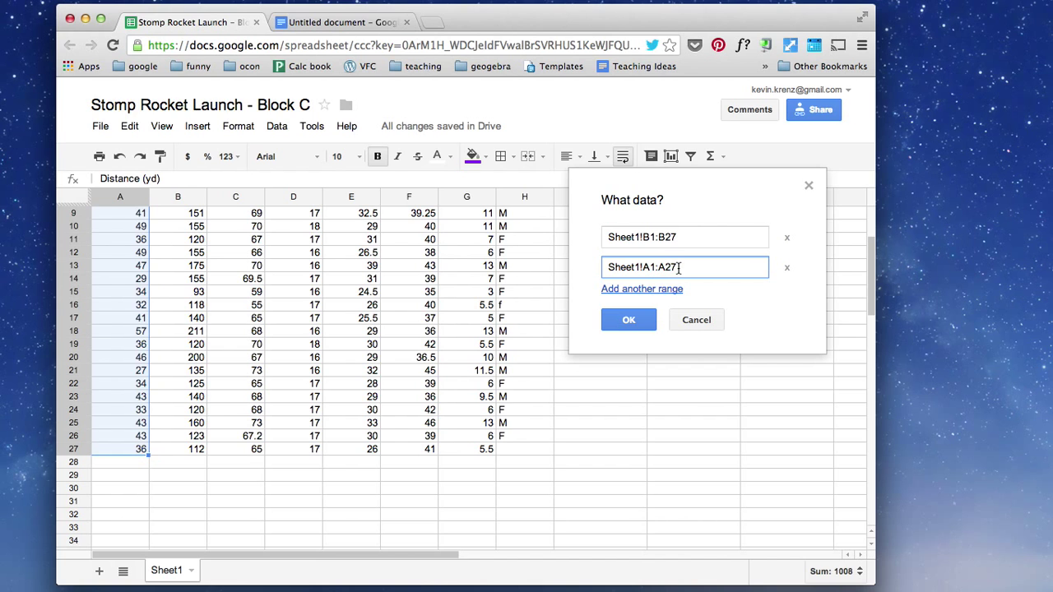
left_click(628, 320)
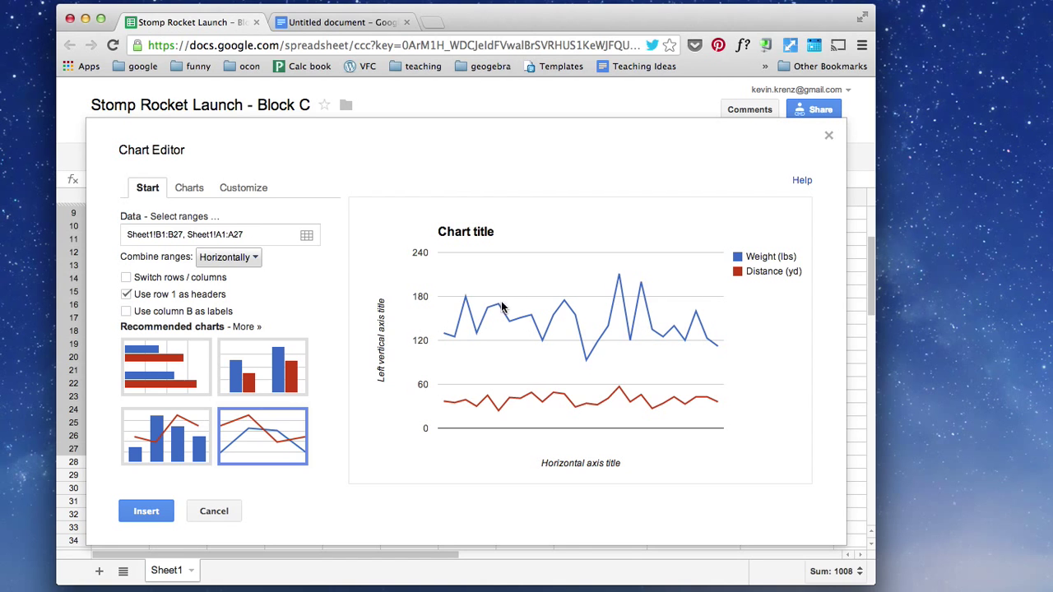
Step: Change the chart type to a Scatter chart of separate points
left_click(188, 189)
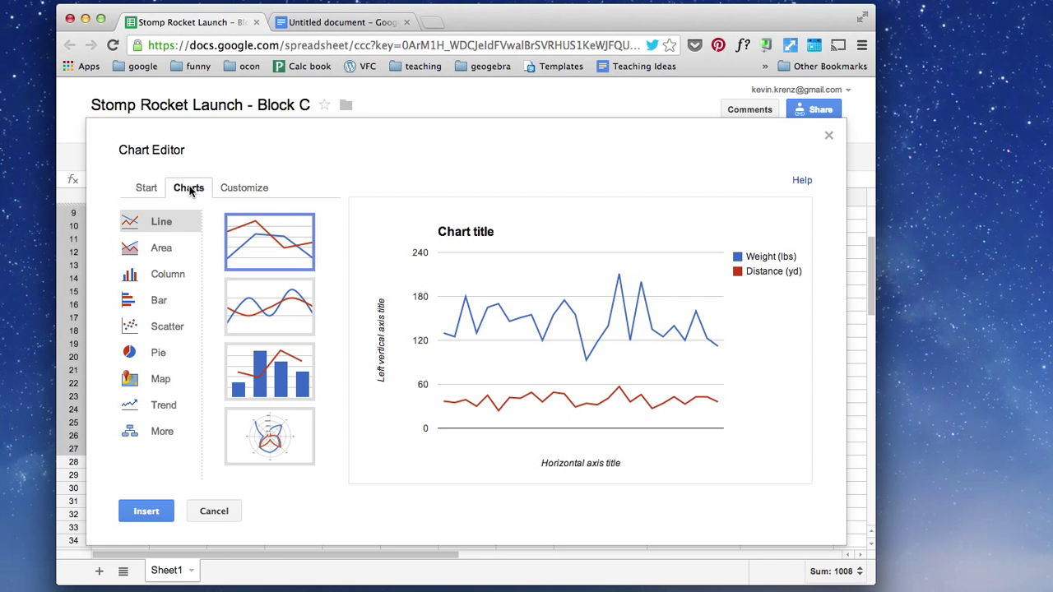
left_click(169, 327)
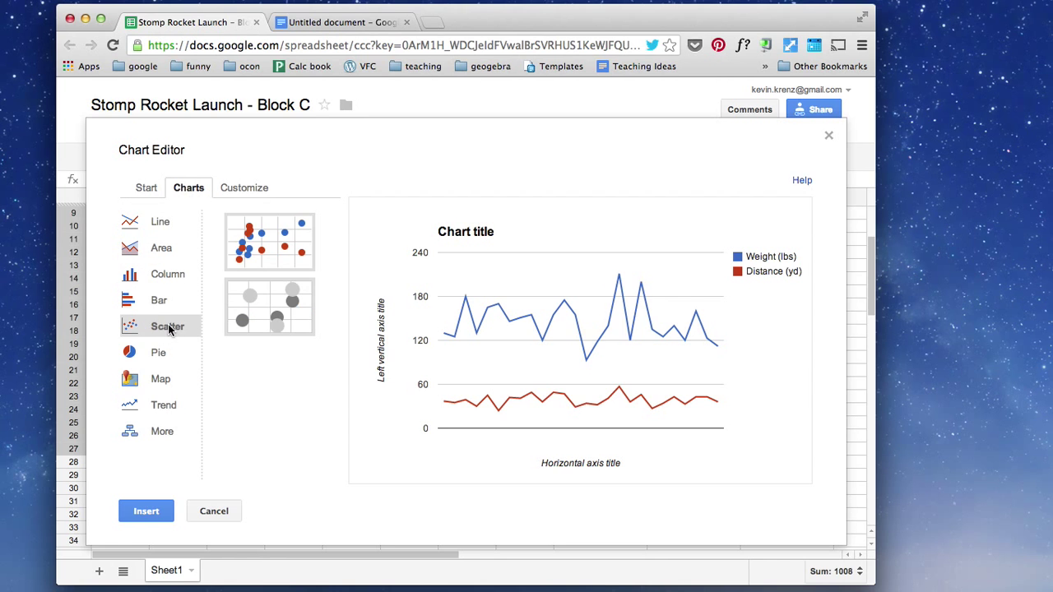
left_click(271, 258)
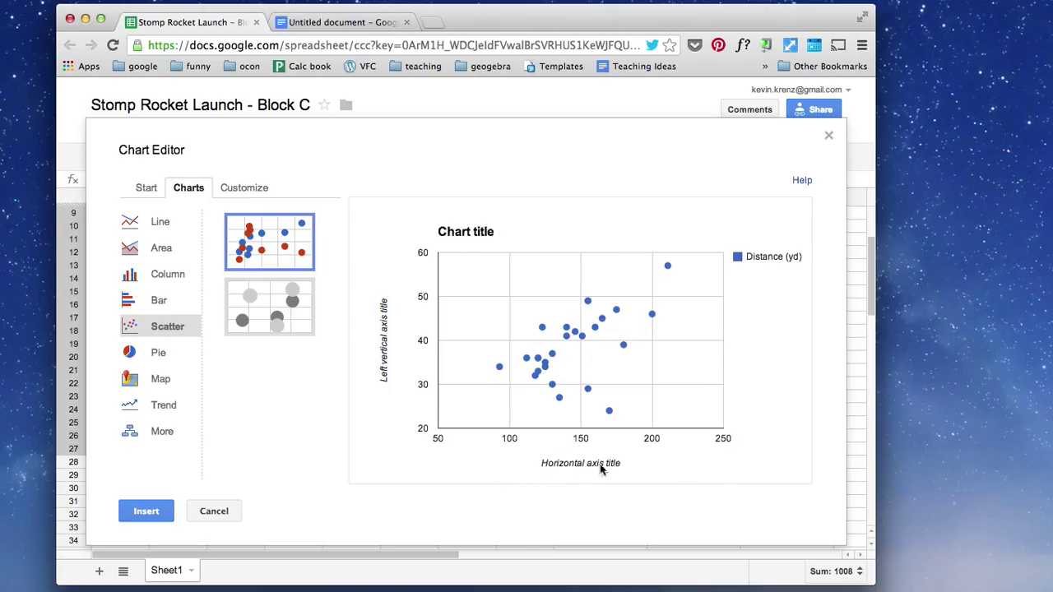
Step: Title the chart "Weight against Distance" and set its legend to None
left_click(257, 186)
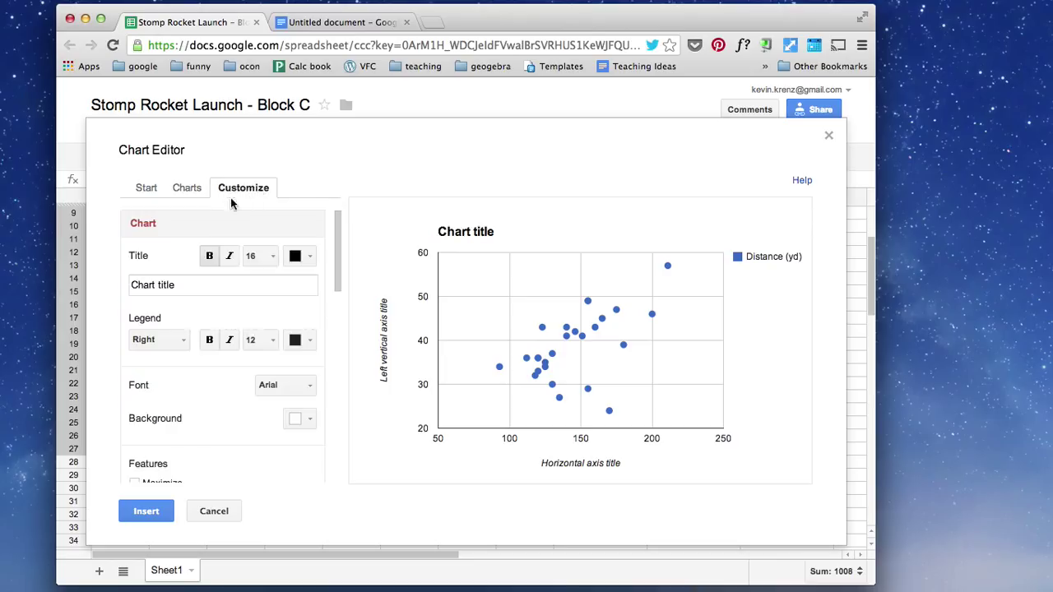
left_click(198, 282)
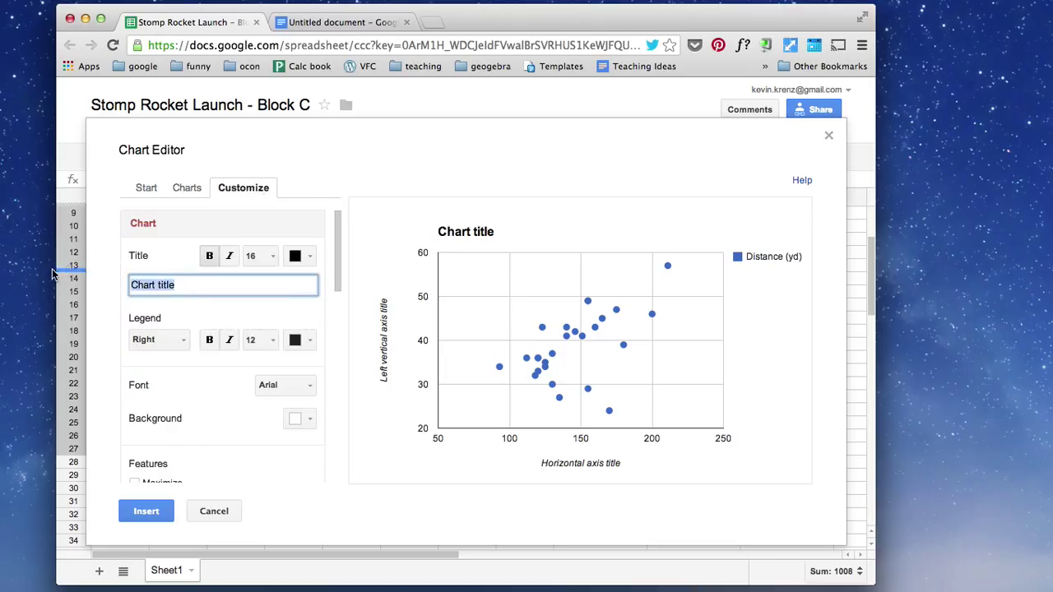
type("Distanc")
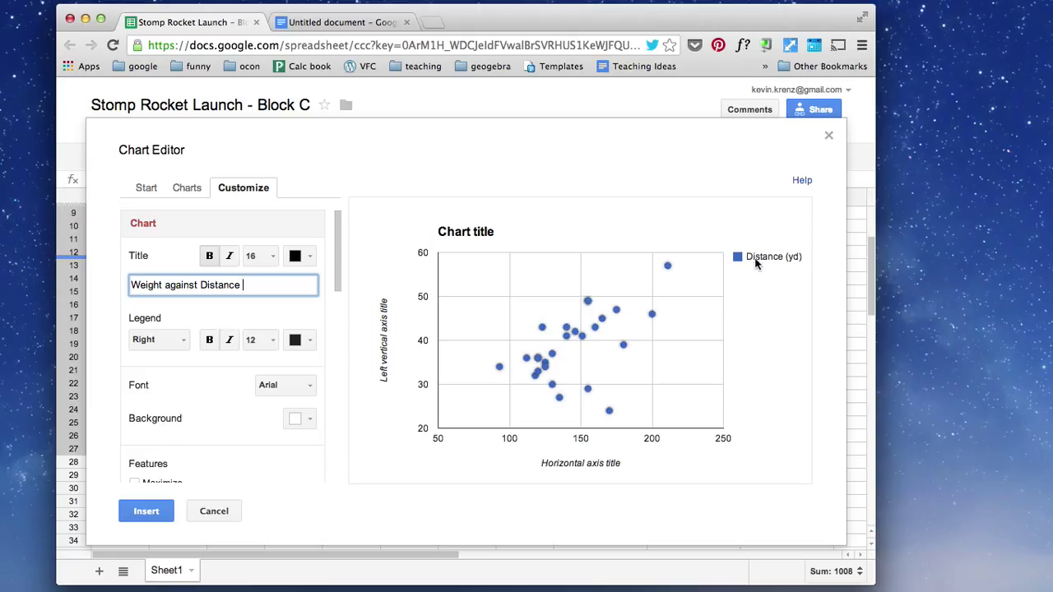
left_click(161, 347)
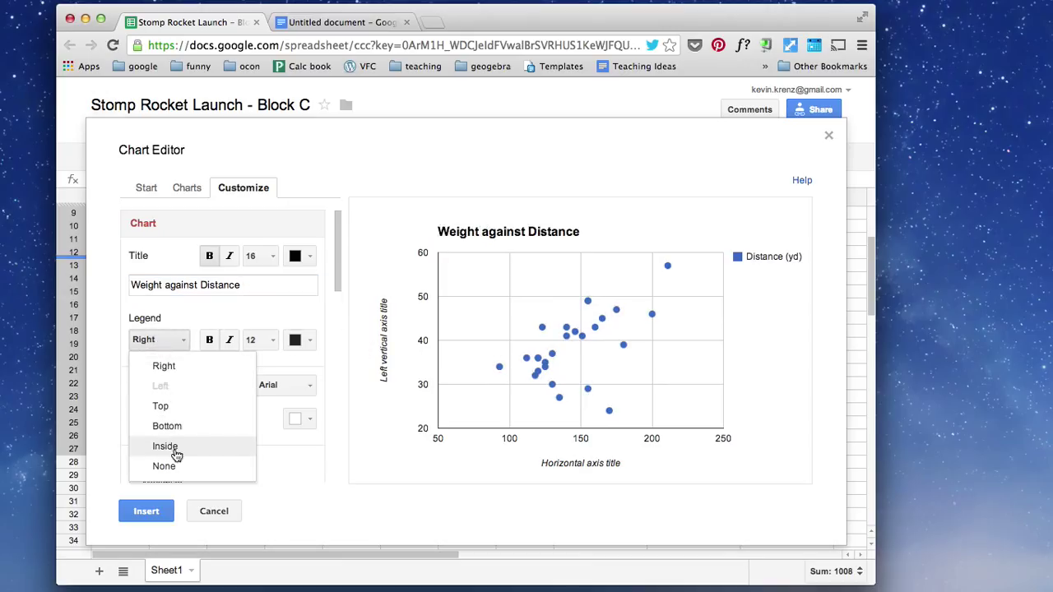
left_click(181, 471)
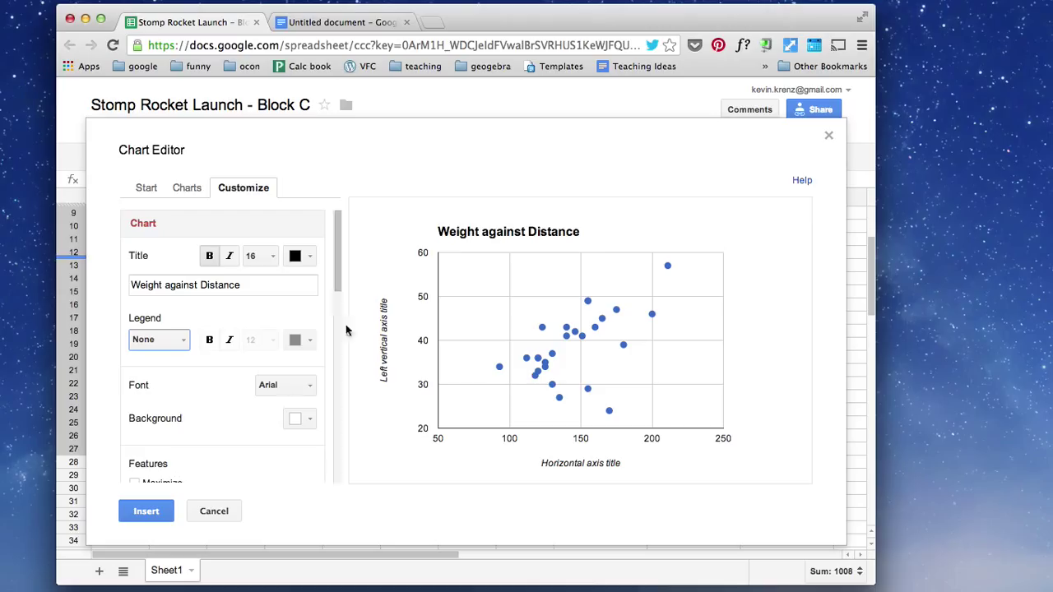
Step: Set the horizontal axis title to "Weight (lbs)"
left_click_drag(338, 277, 339, 362)
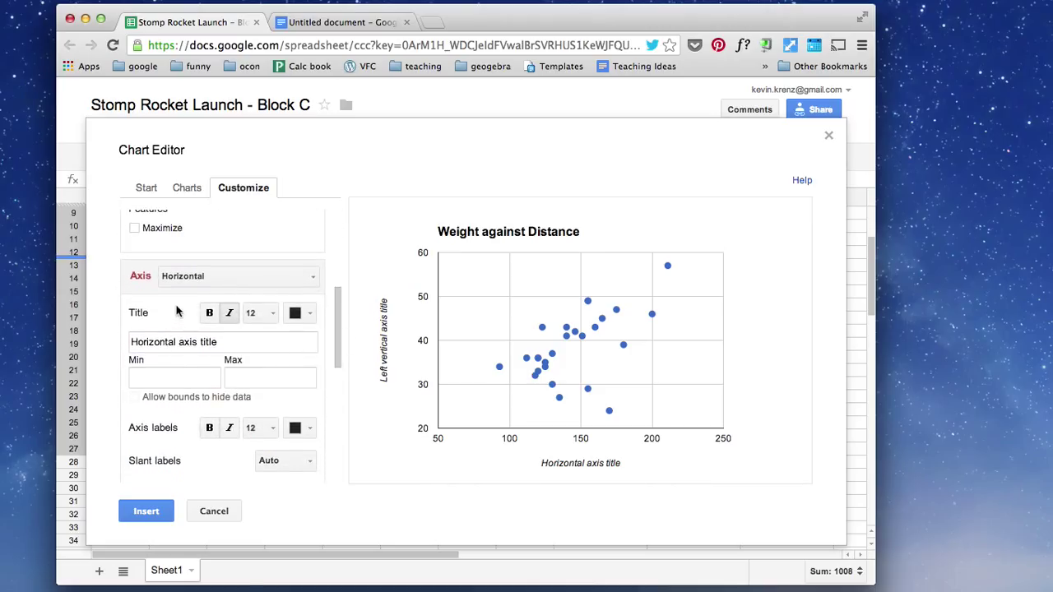
left_click(222, 342)
left_click_drag(222, 341, 86, 328)
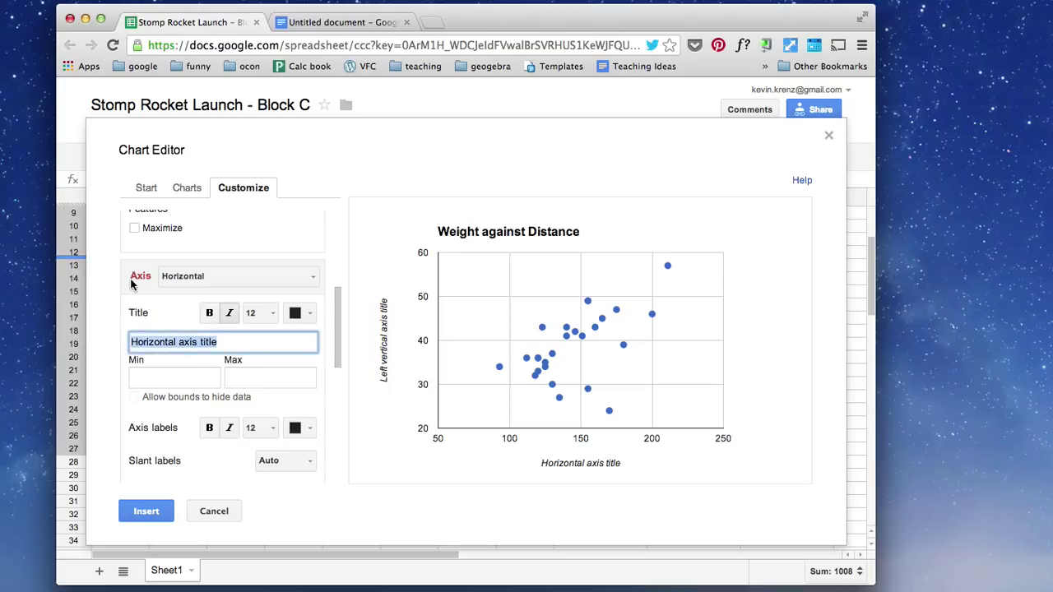
type("Weight (lbs")
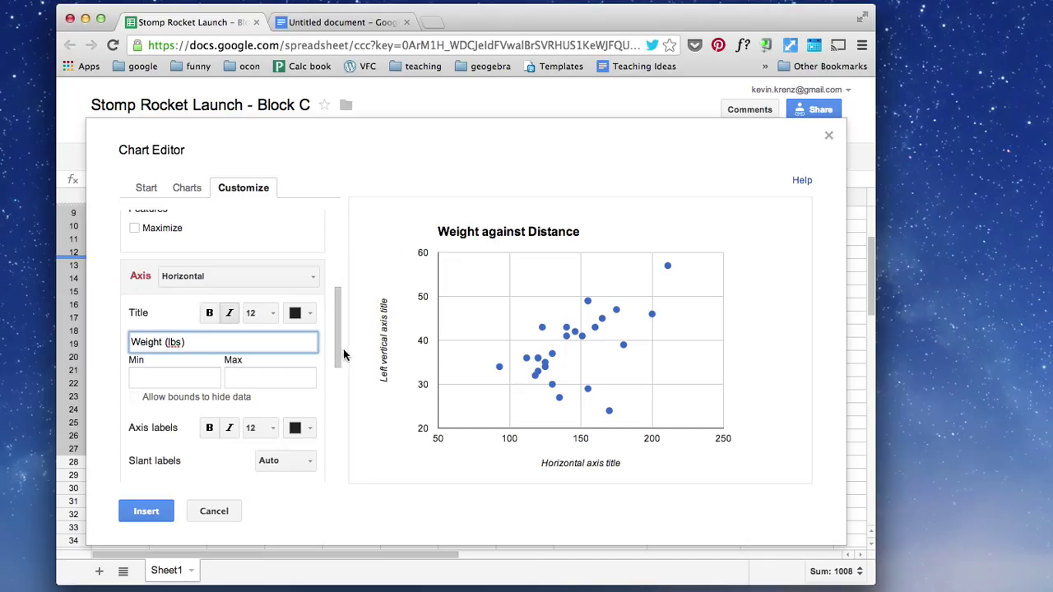
Step: Set the left vertical axis title to "Distance (yds)"
scroll(331, 346, "down", 1)
left_click(247, 268)
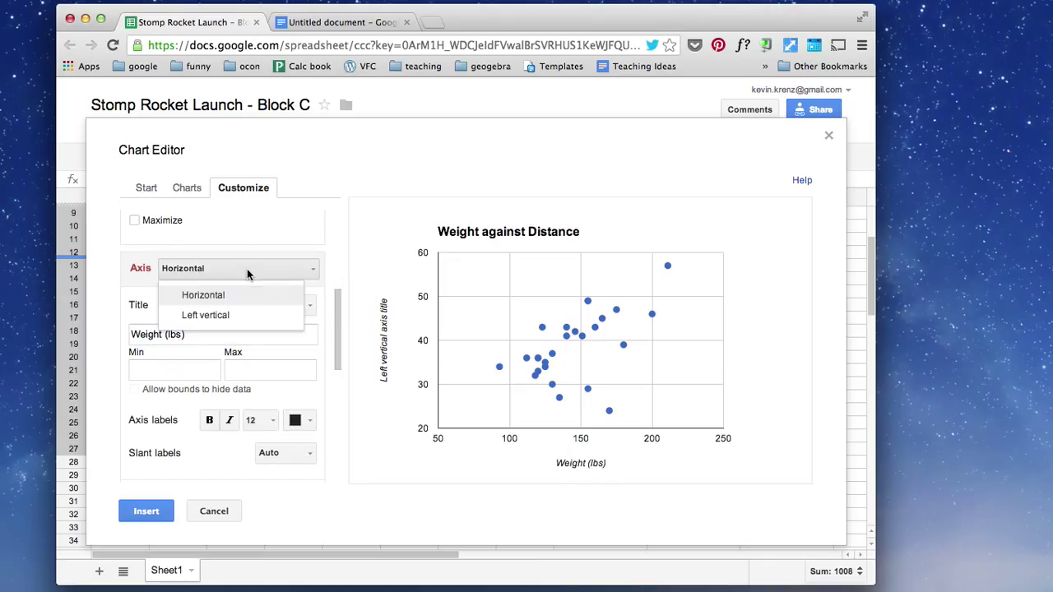
left_click(230, 315)
left_click(228, 336)
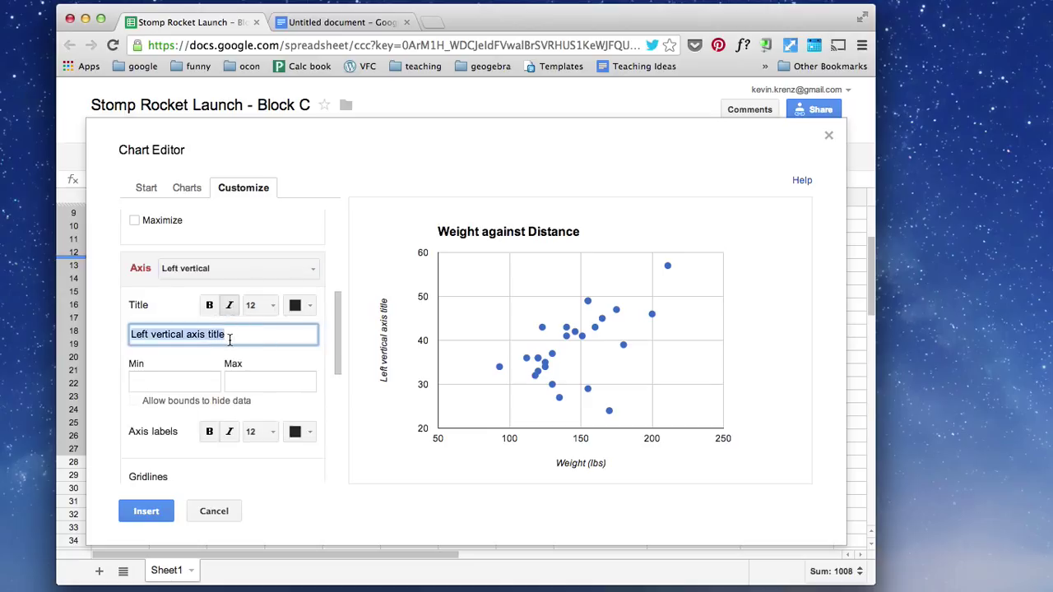
type("Distance (yds")
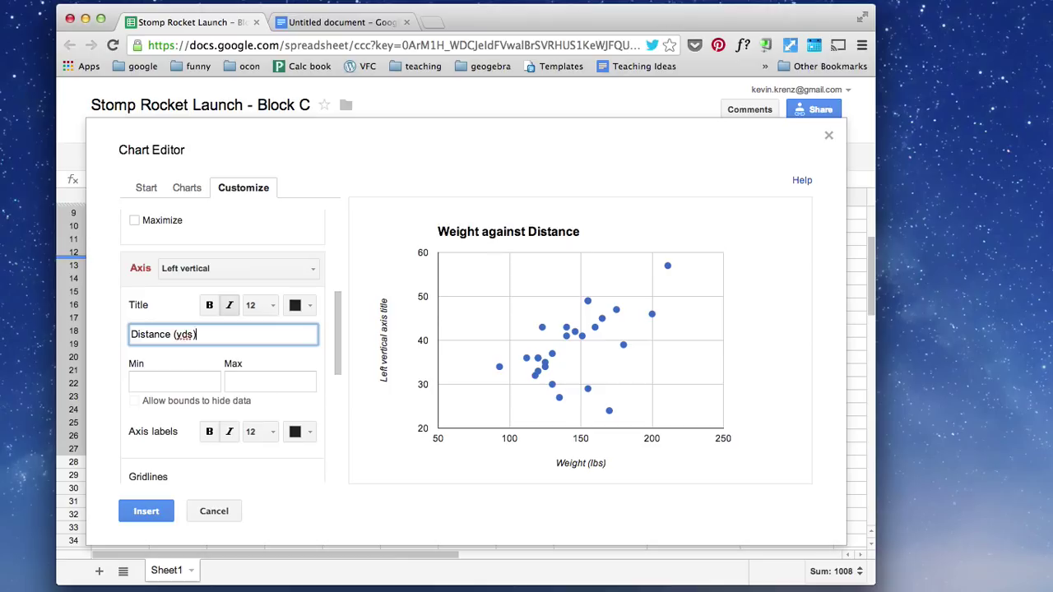
Step: Set the left vertical axis bounds to a minimum of 0 and a maximum of 60
left_click(194, 383)
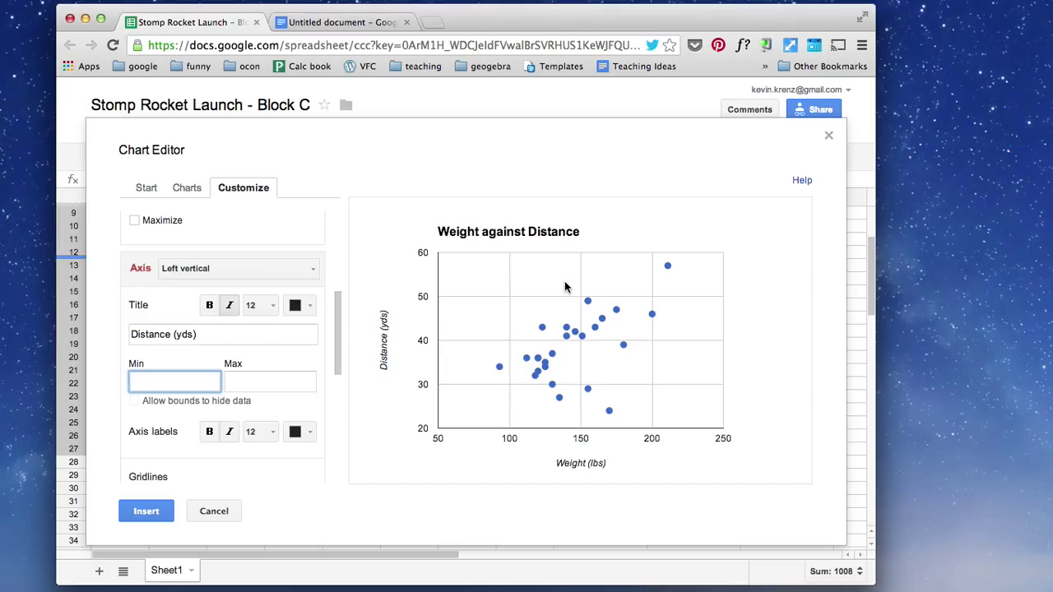
type("0")
key("Tab")
type("6")
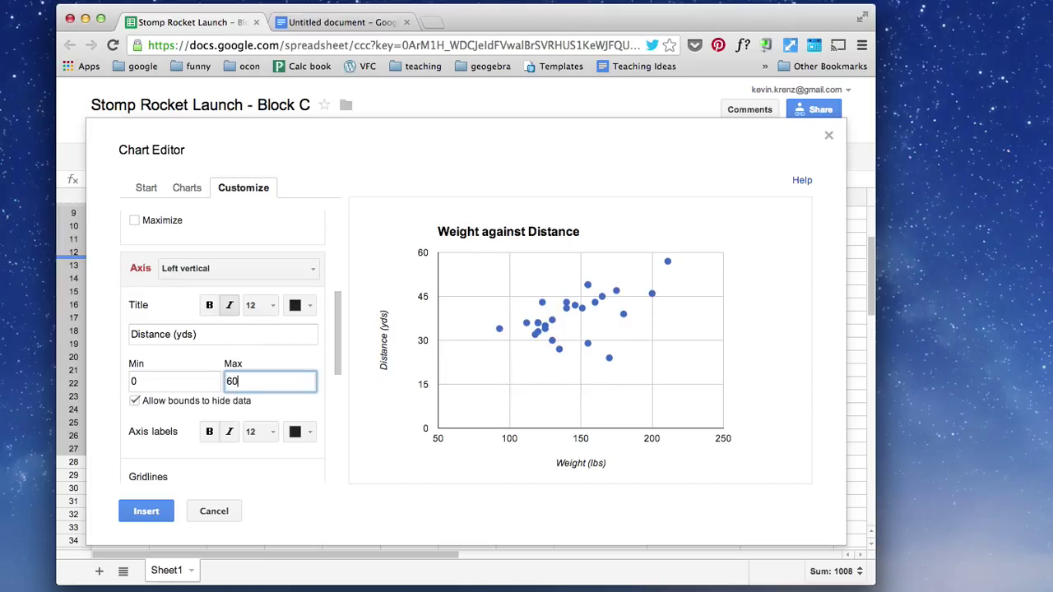
key("Tab")
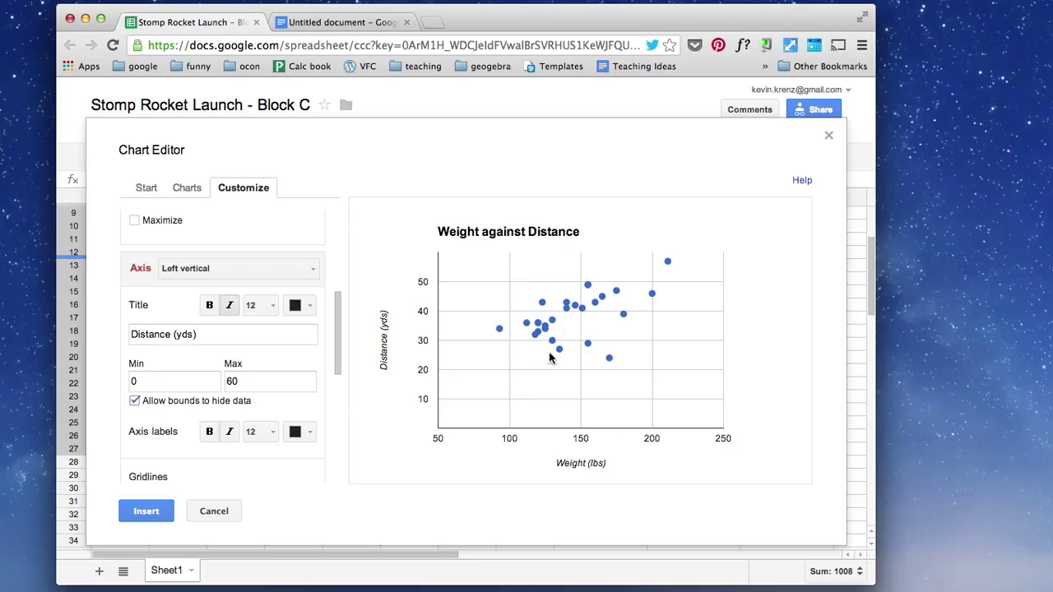
Step: Clear the minimum and maximum bounds of the left vertical axis
double_click(249, 382)
key("BackSpace")
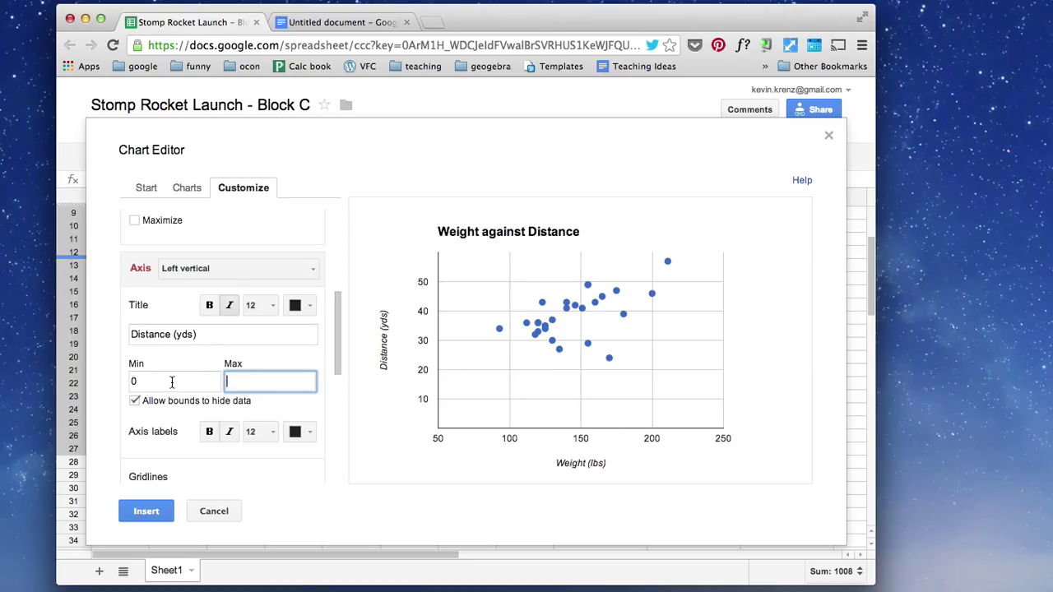
double_click(168, 382)
key("BackSpace")
key("Tab")
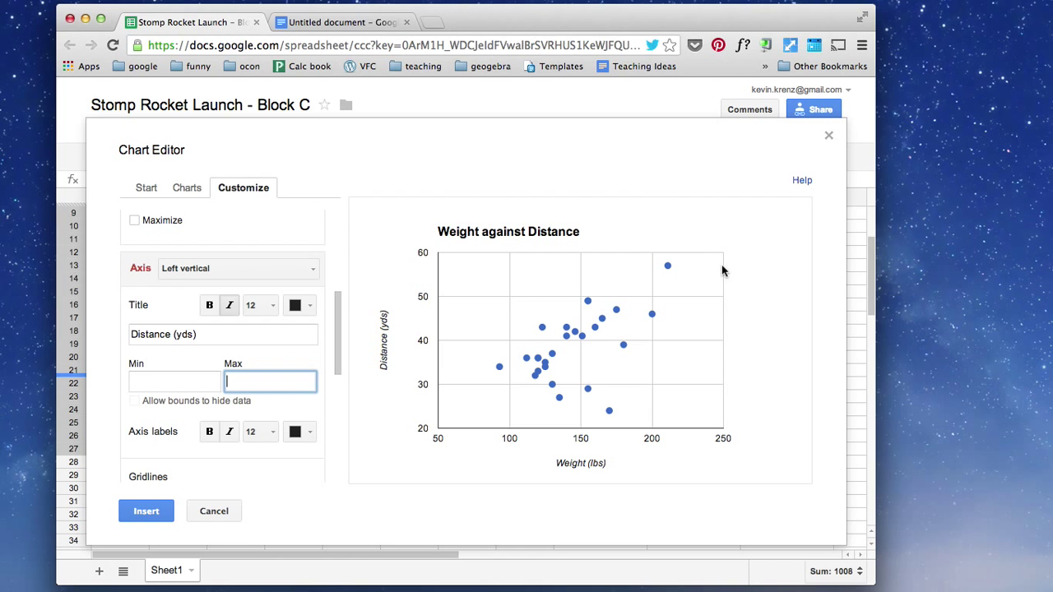
Step: Insert the scatter chart into the sheet and select it
left_click(141, 513)
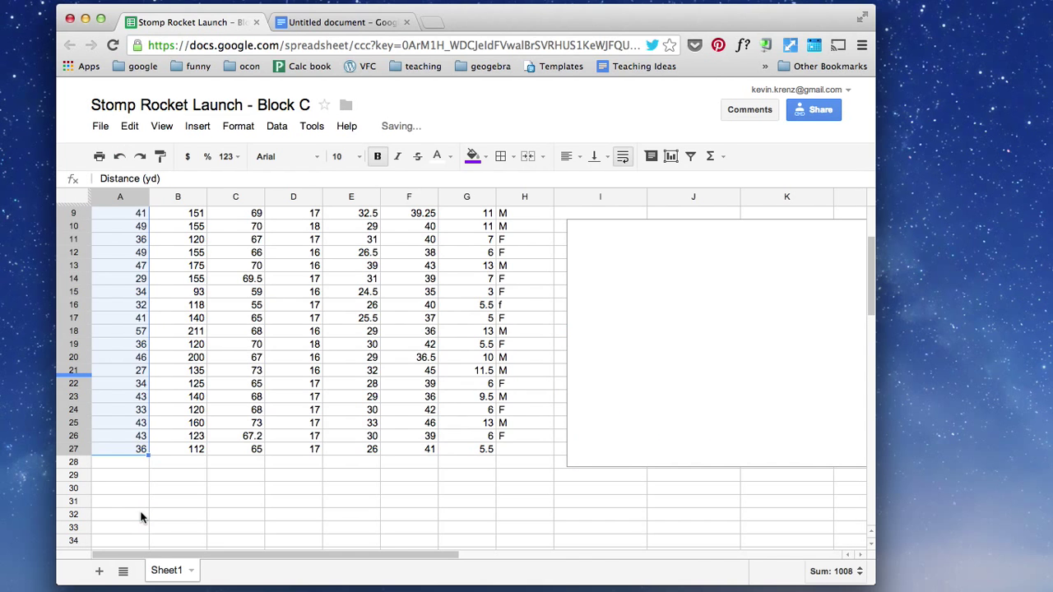
left_click(673, 241)
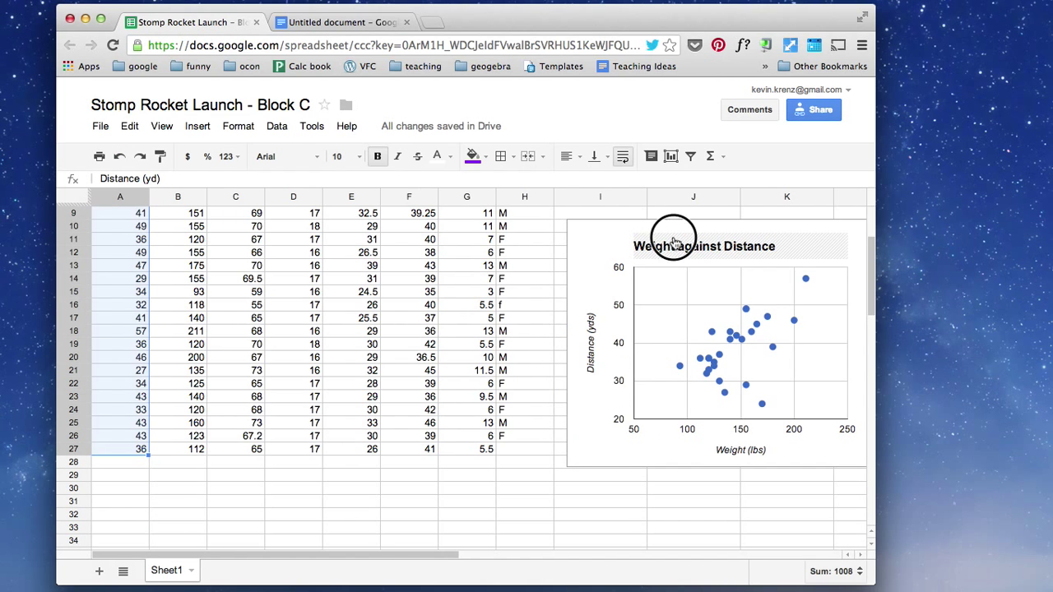
left_click(599, 241)
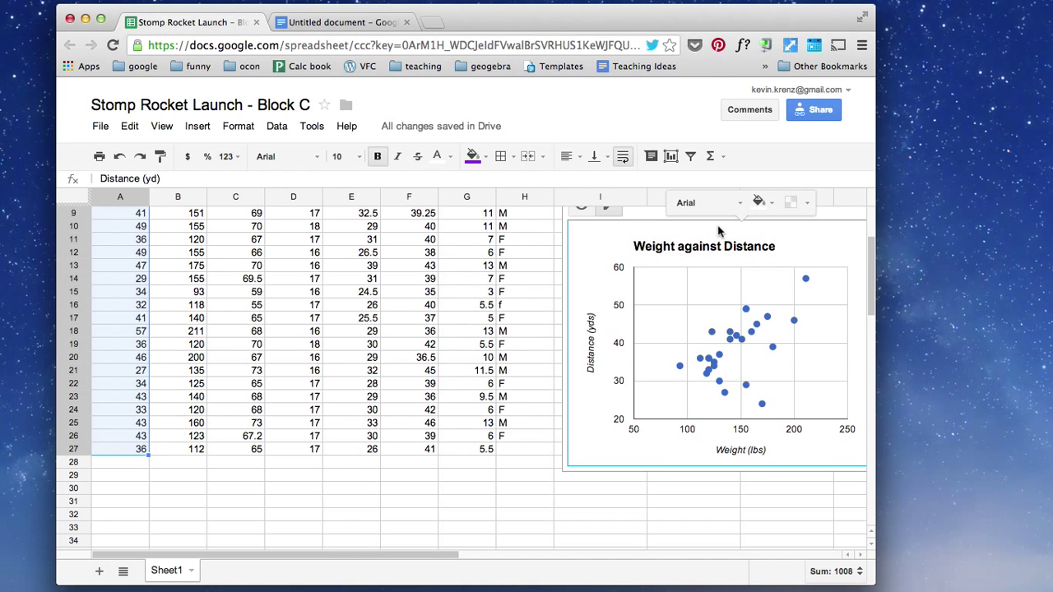
left_click(694, 238)
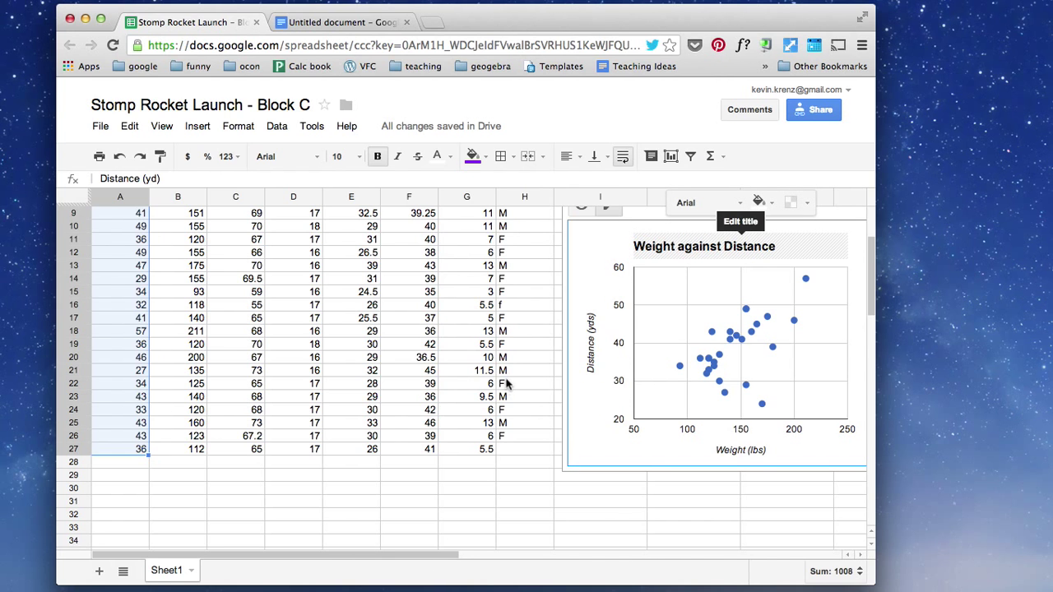
Step: Move the scatter chart over the data columns and widen it until its left edge reaches the start of column E
scroll(506, 384, "up", 3)
left_click(682, 301)
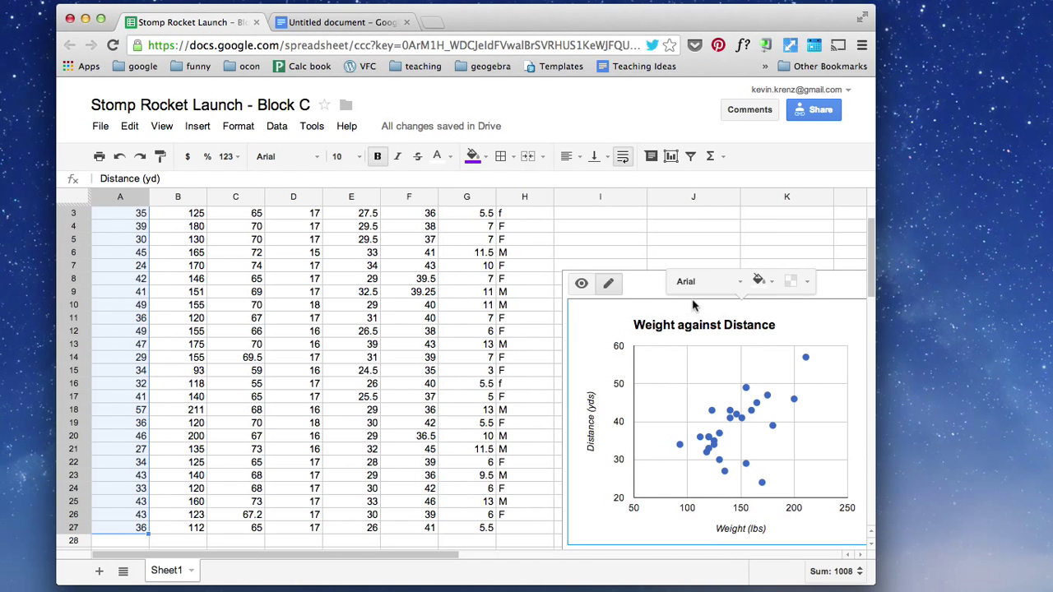
left_click_drag(696, 271, 509, 243)
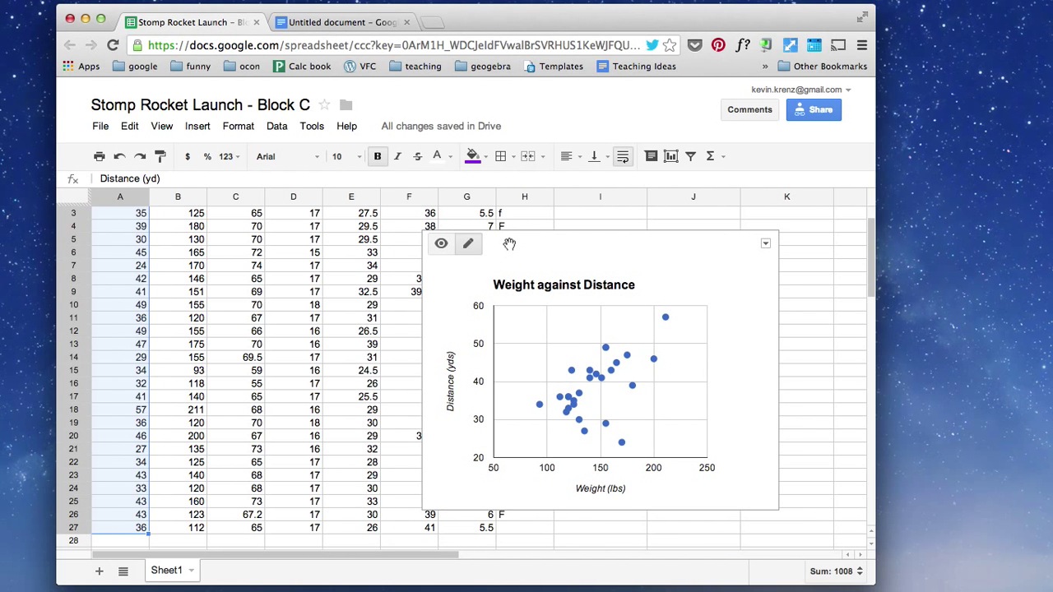
left_click_drag(424, 287, 321, 289)
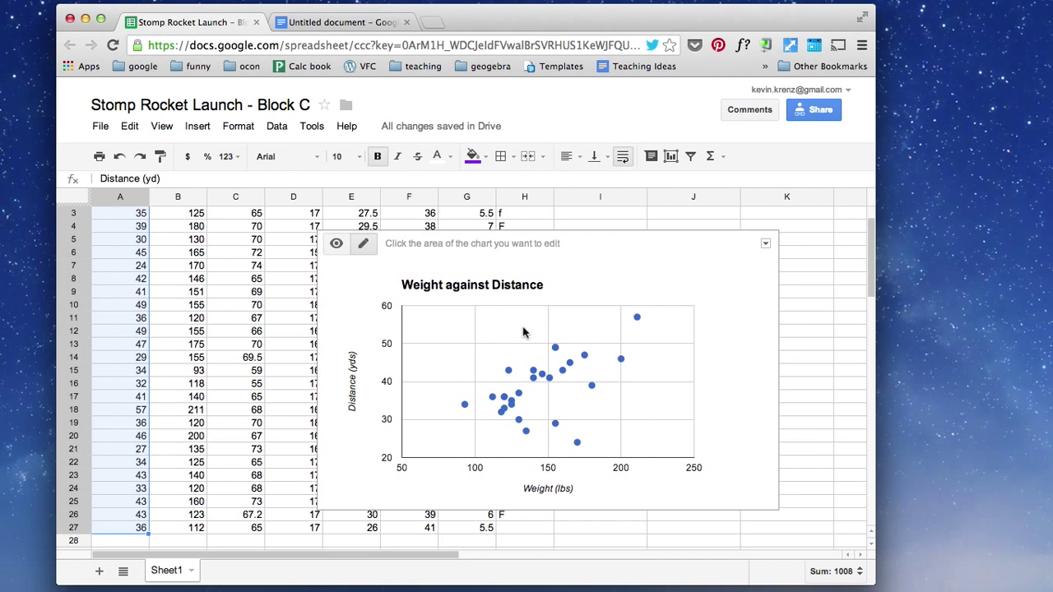
Step: Copy the "Weight against Distance" chart for use in another document
left_click(594, 265)
left_click(724, 253)
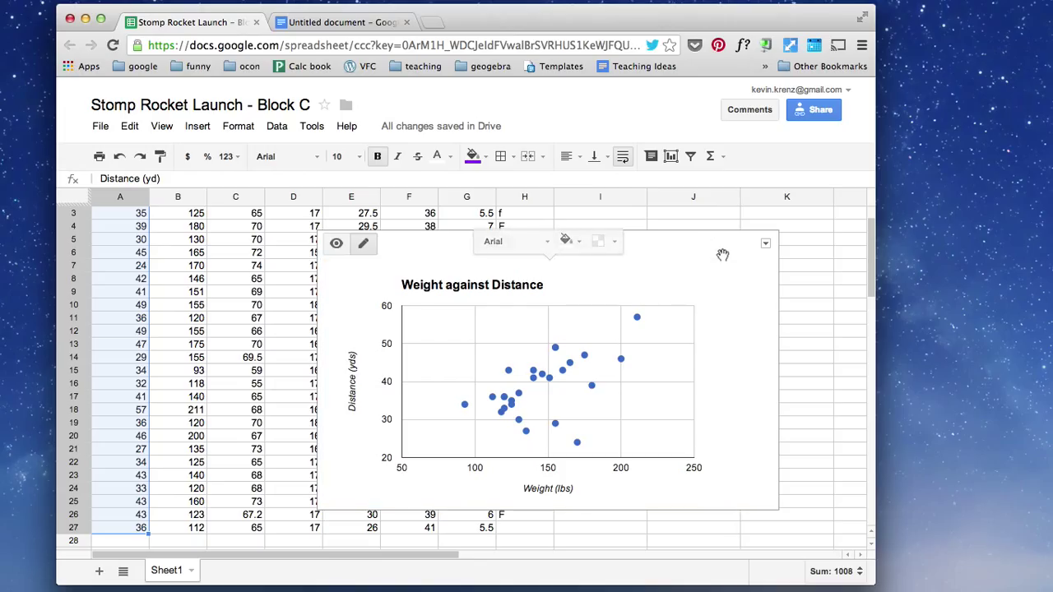
left_click(765, 245)
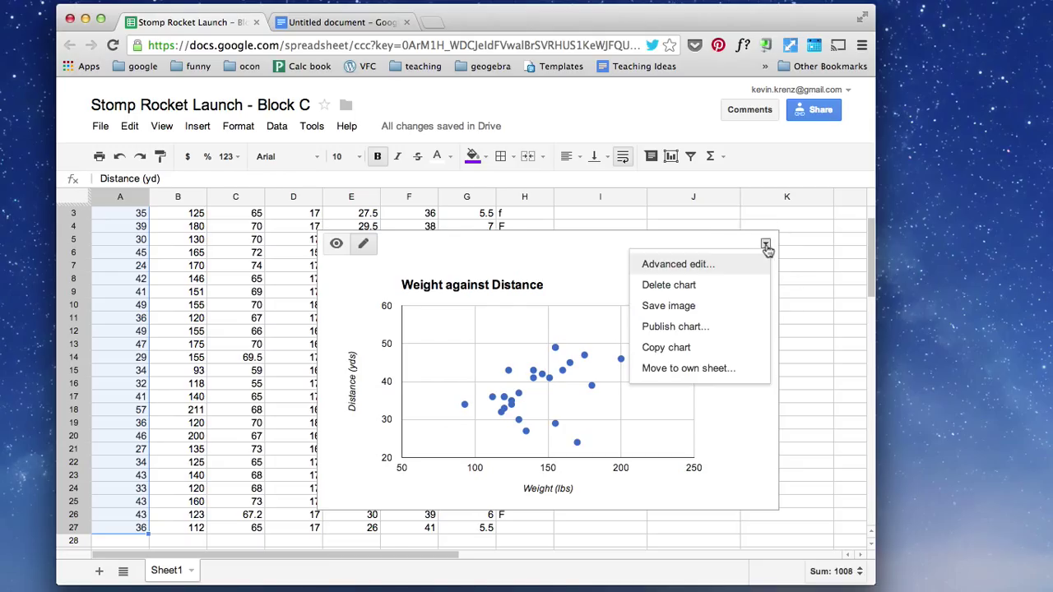
left_click(701, 349)
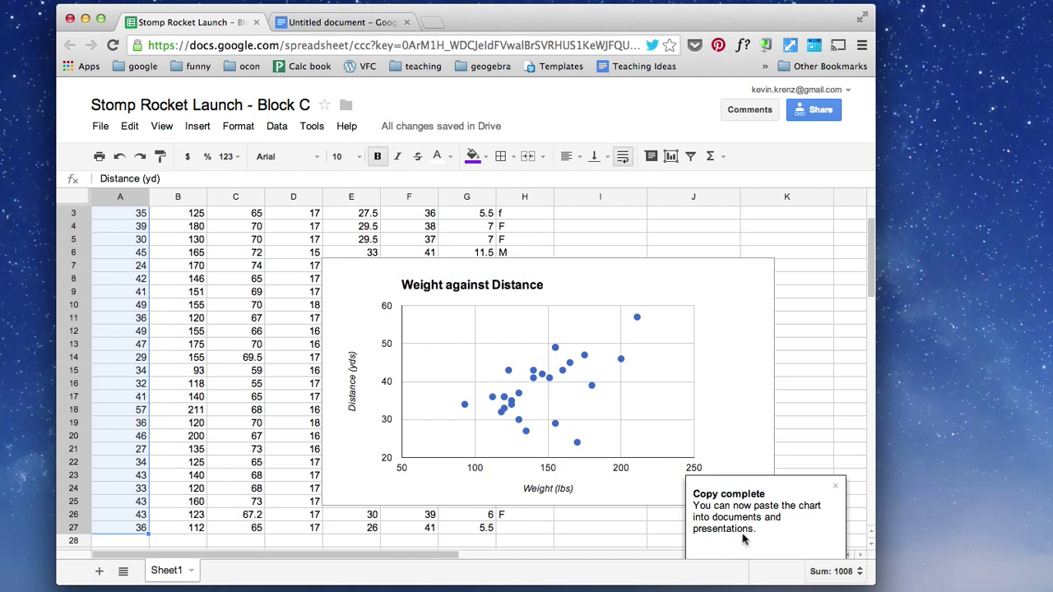
Step: Switch to the untitled Google Docs document and paste the copied chart into it
left_click(350, 25)
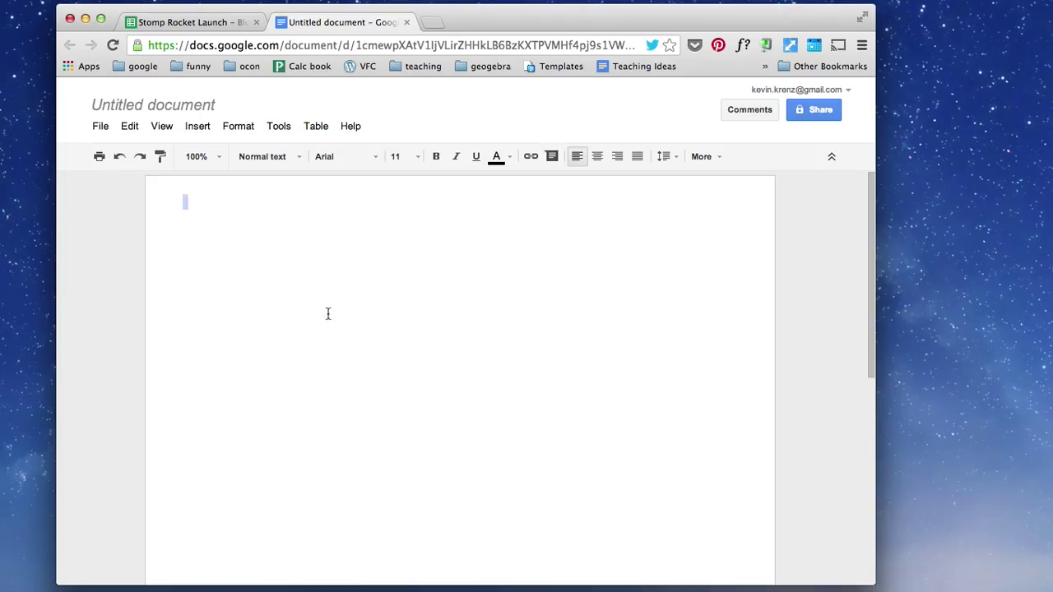
left_click(132, 128)
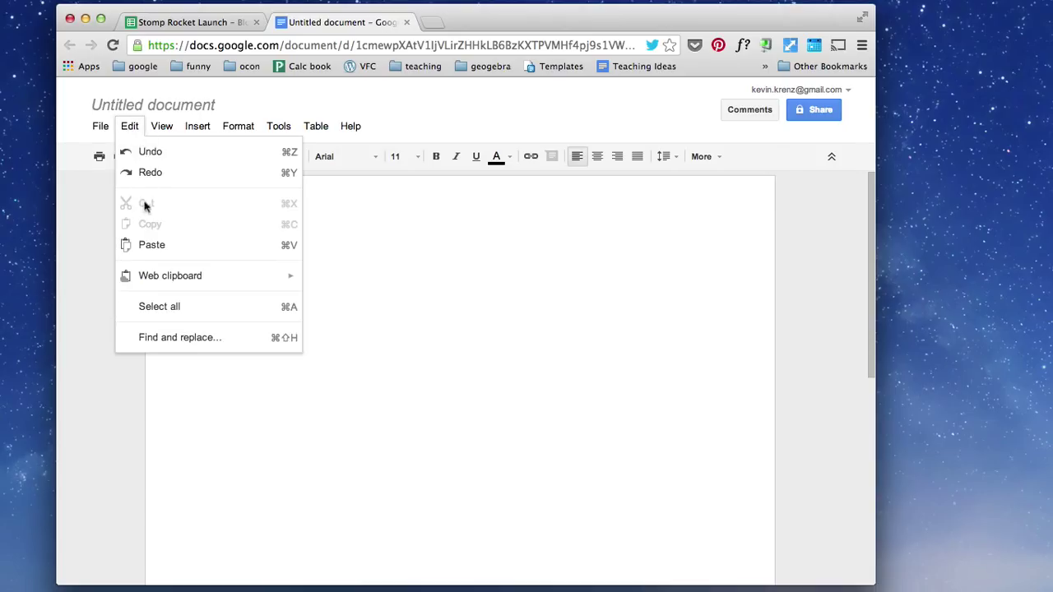
left_click(163, 245)
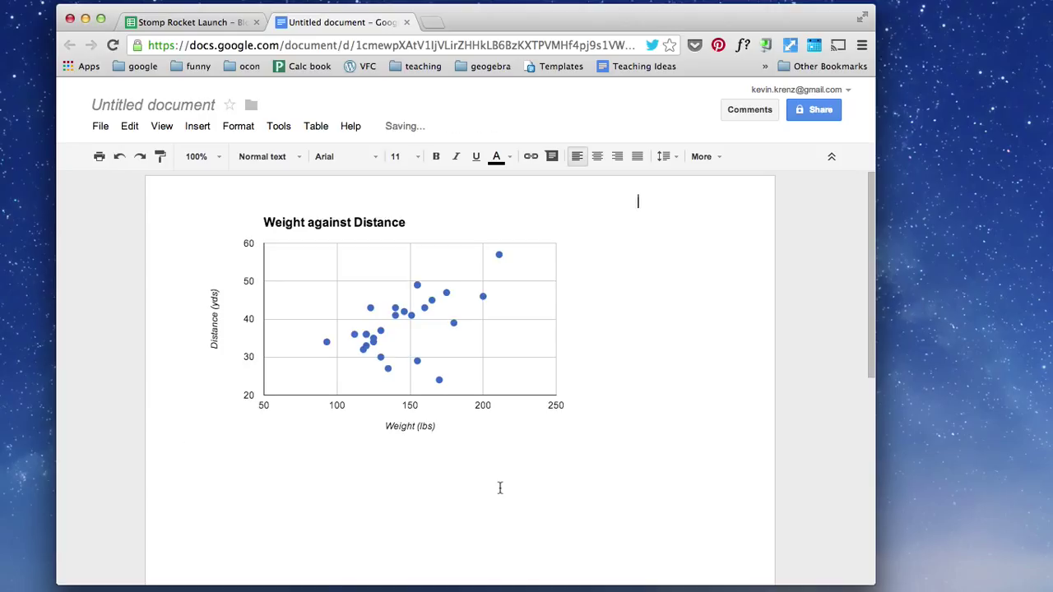
Step: Centre the pasted chart horizontally on the document page
left_click(510, 375)
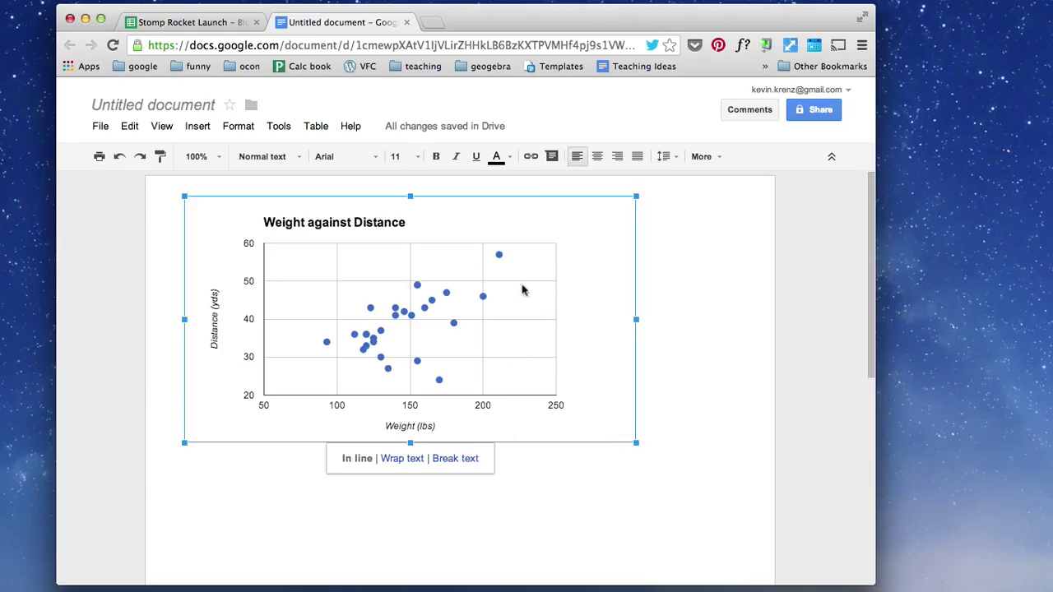
left_click(597, 156)
left_click(625, 544)
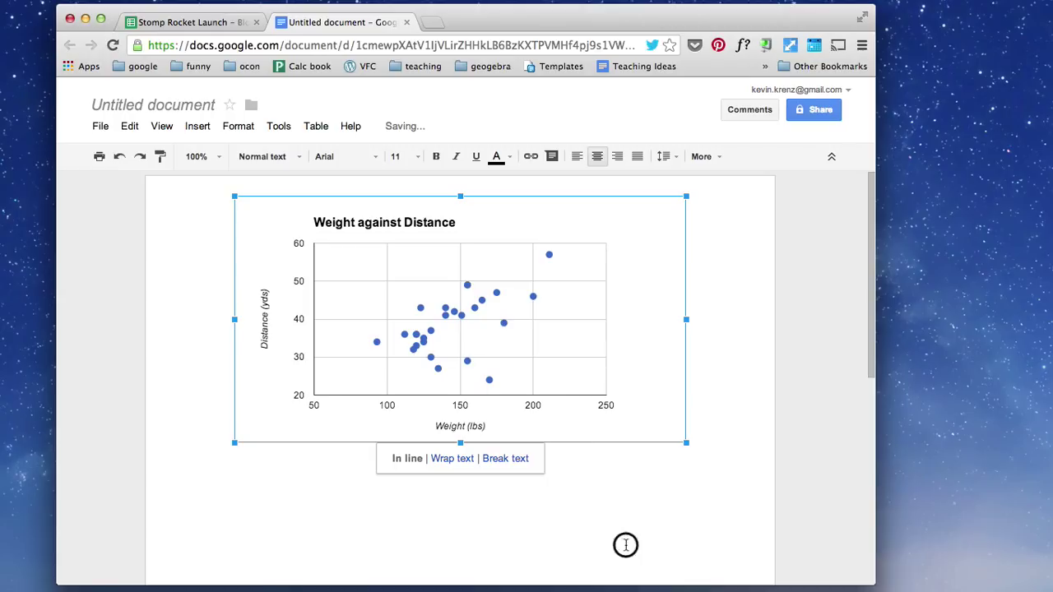
left_click(494, 336)
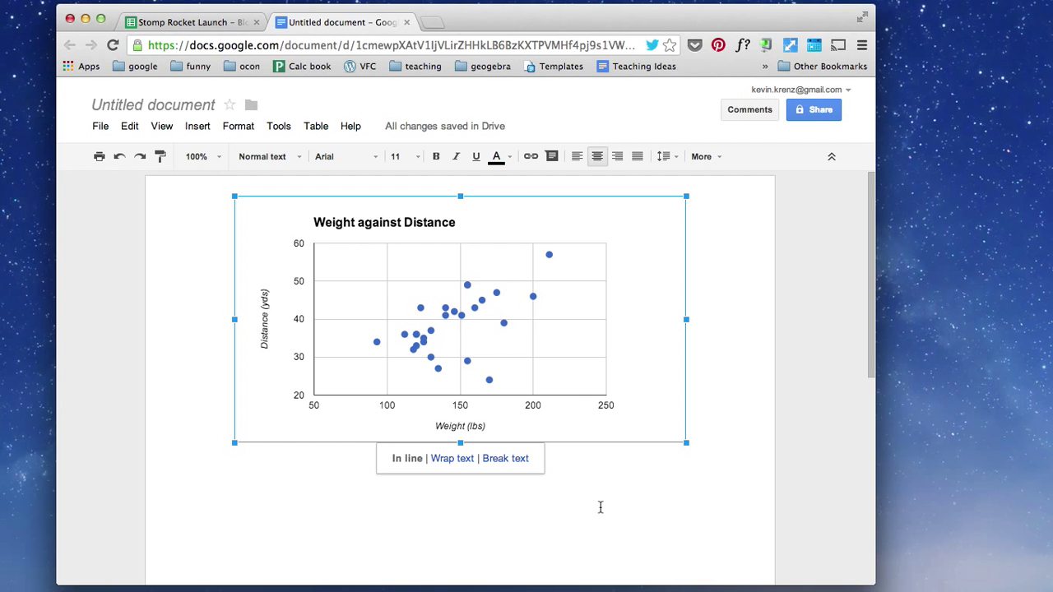
Step: Return to the Stomp Rocket Launch spreadsheet and delete the "Weight against Distance" chart from the sheet
left_click(198, 22)
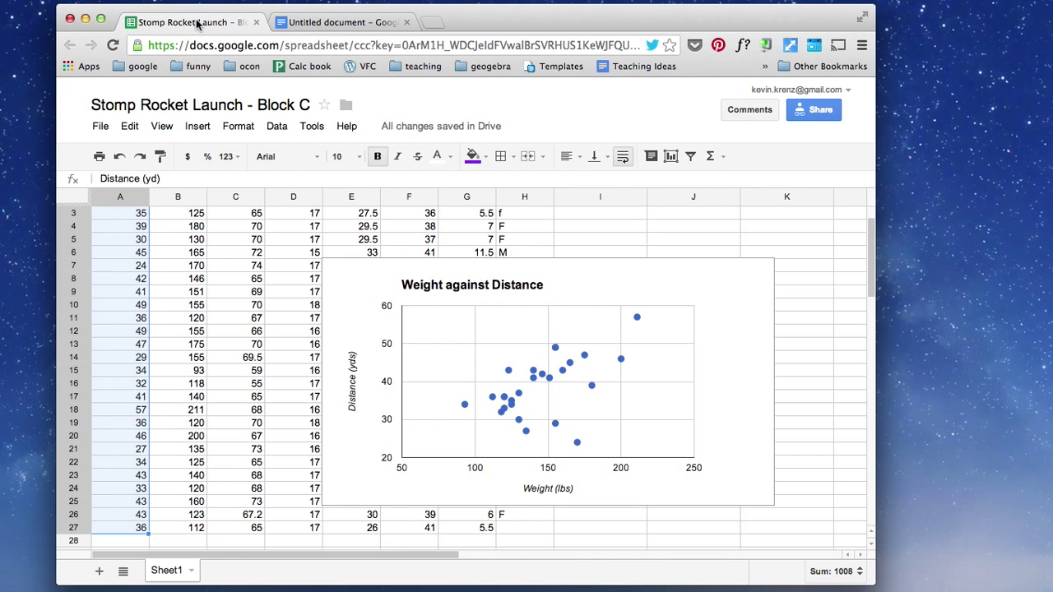
left_click(526, 278)
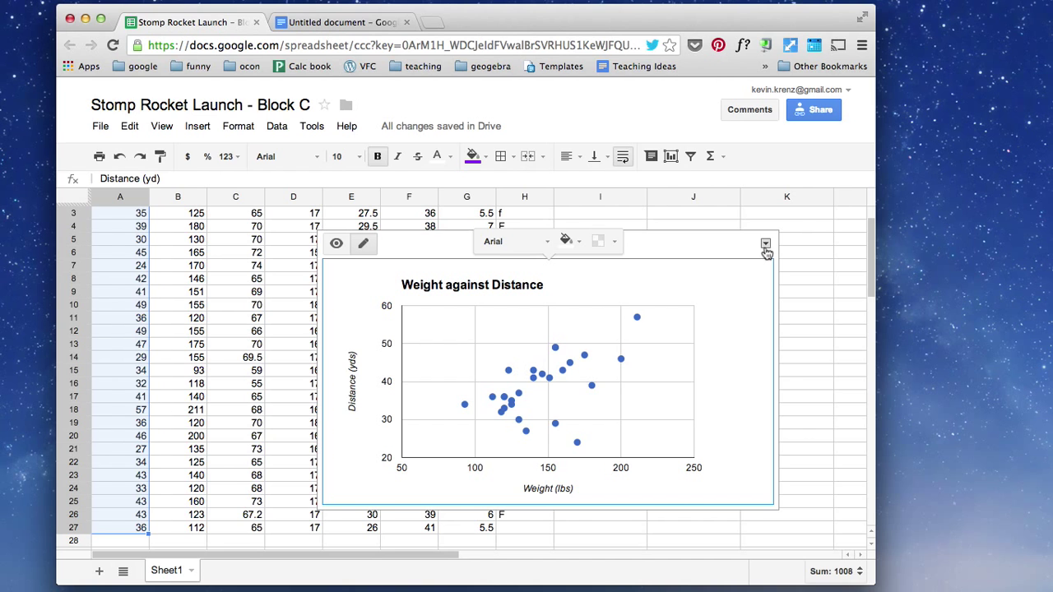
left_click(765, 244)
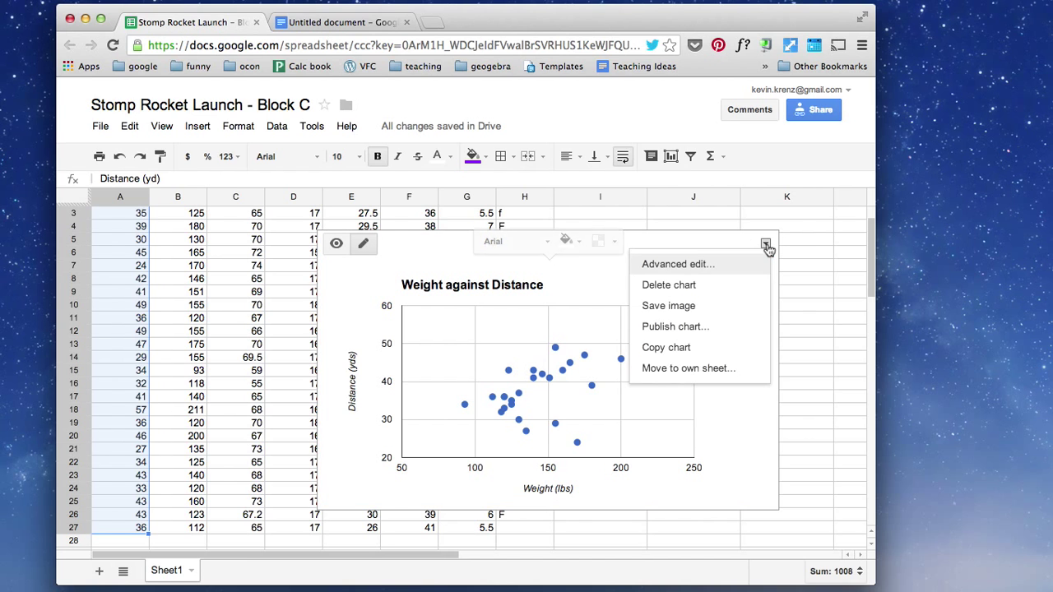
left_click(731, 285)
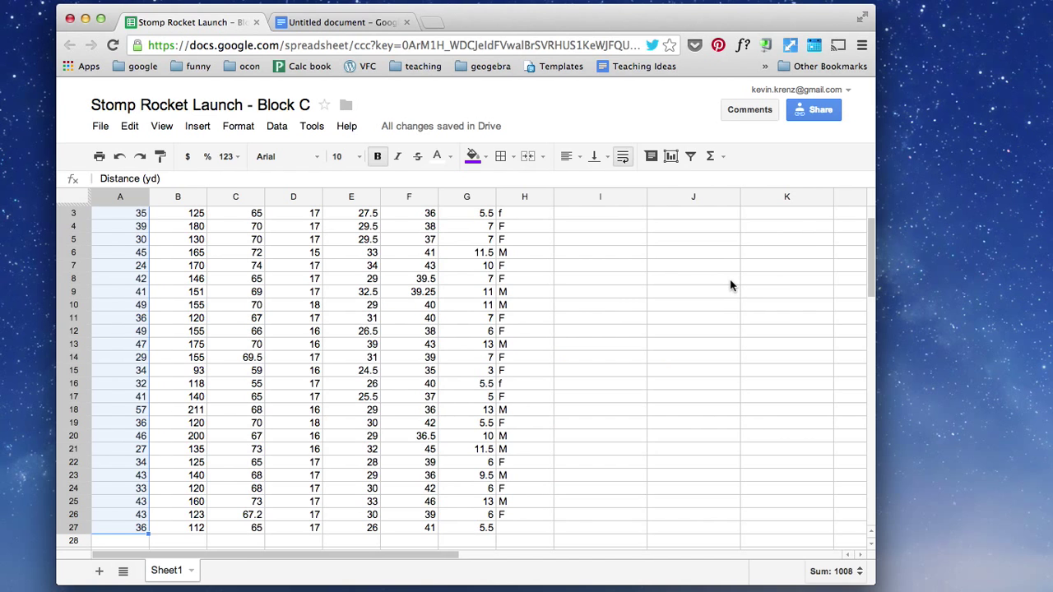
Step: Start a CORREL formula in cell I4 with the distance values A2:A27 as the first data set
left_click(615, 357)
scroll(623, 332, "down", 1)
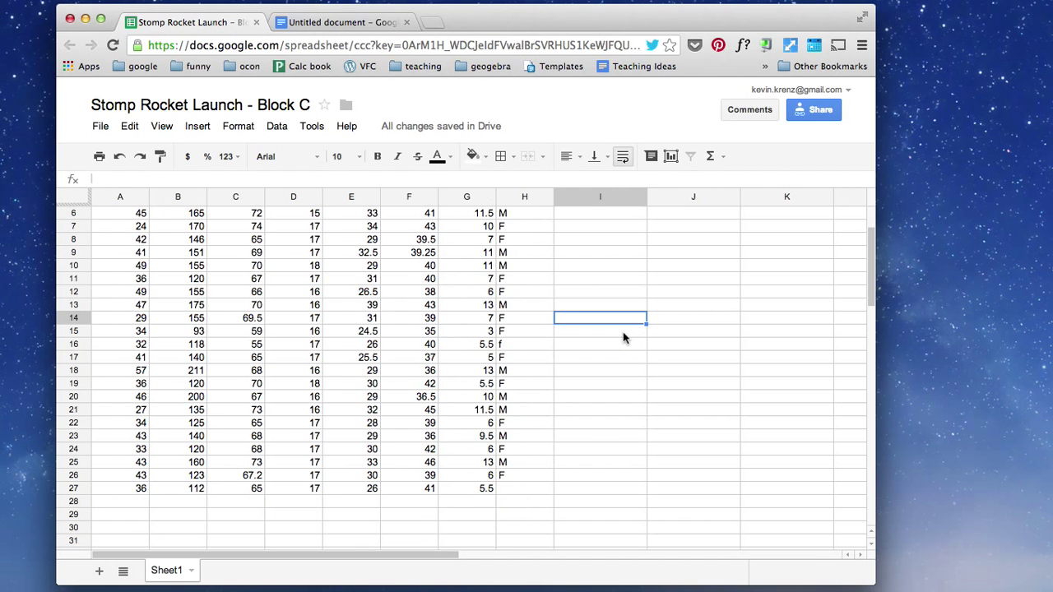
scroll(622, 331, "up", 2)
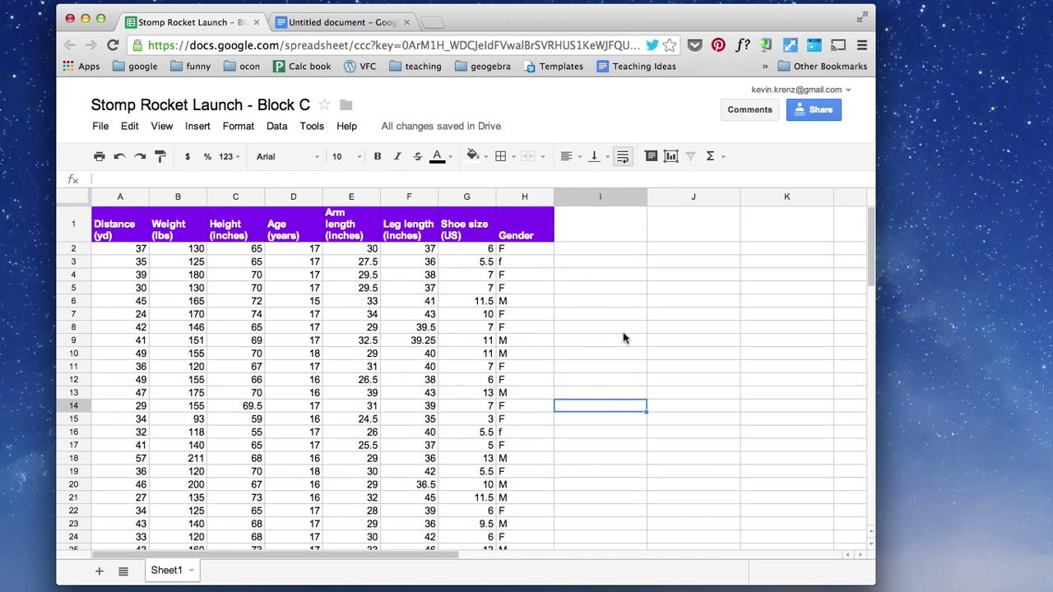
left_click(611, 281)
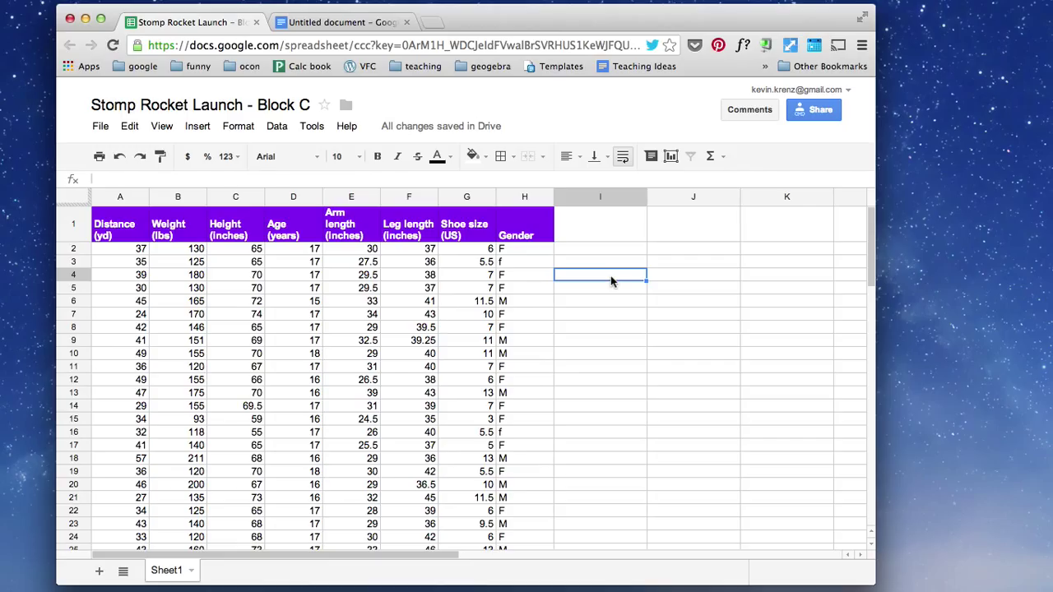
type("=")
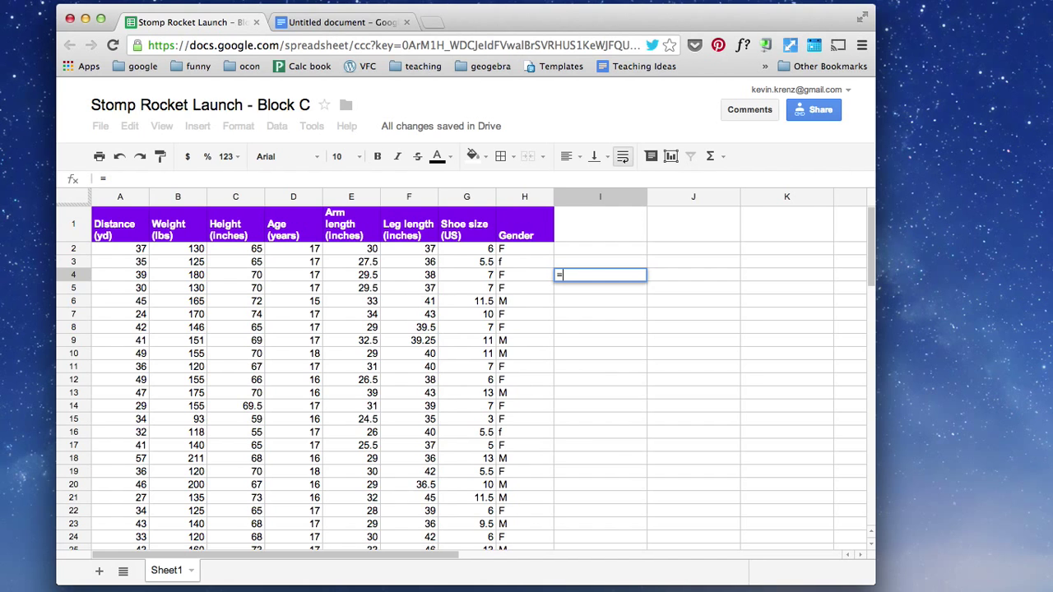
type("corr")
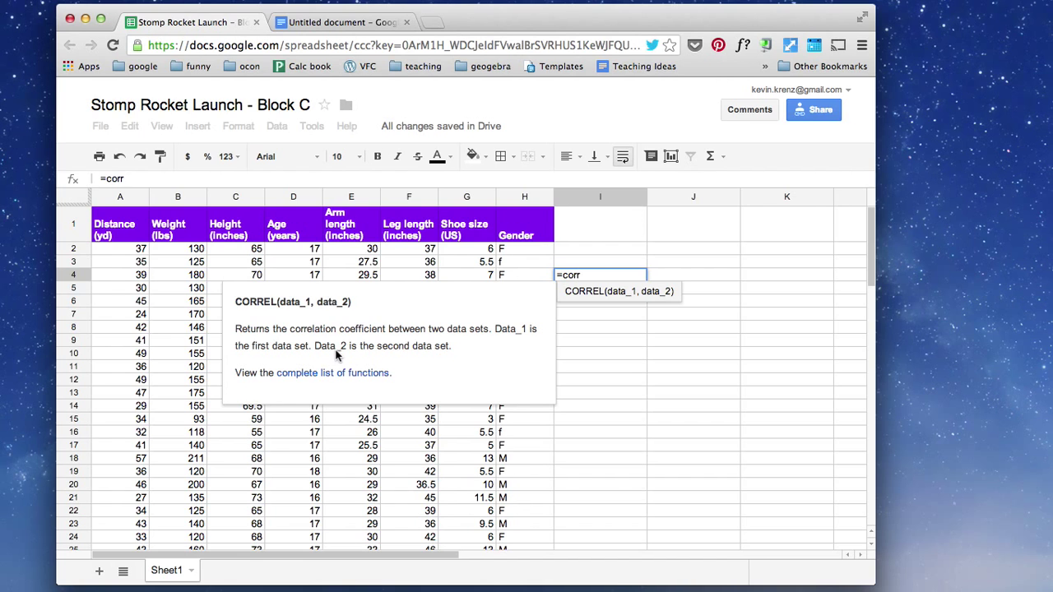
key("Tab")
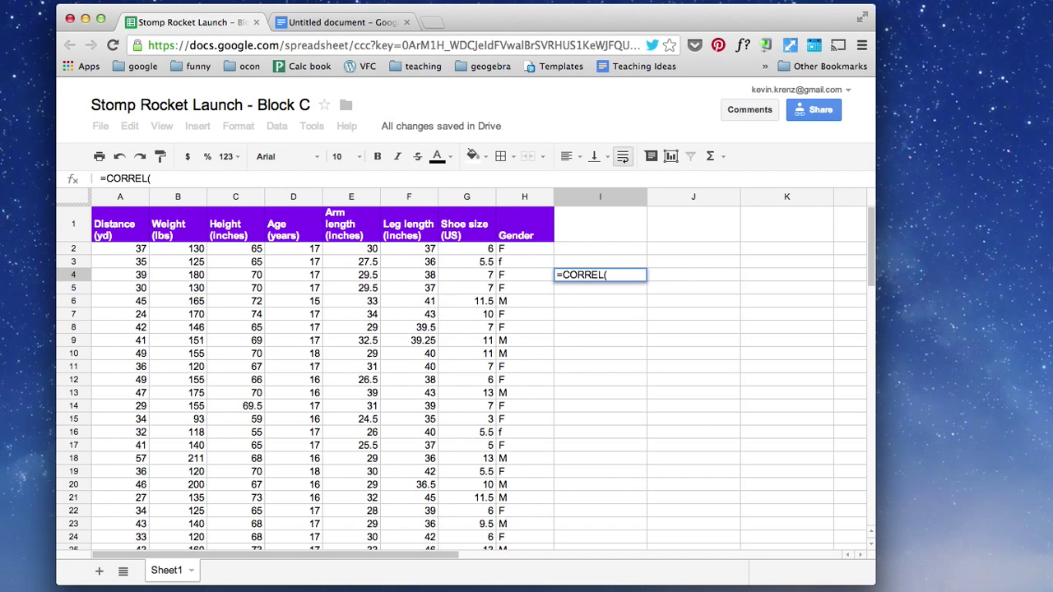
left_click_drag(131, 248, 133, 487)
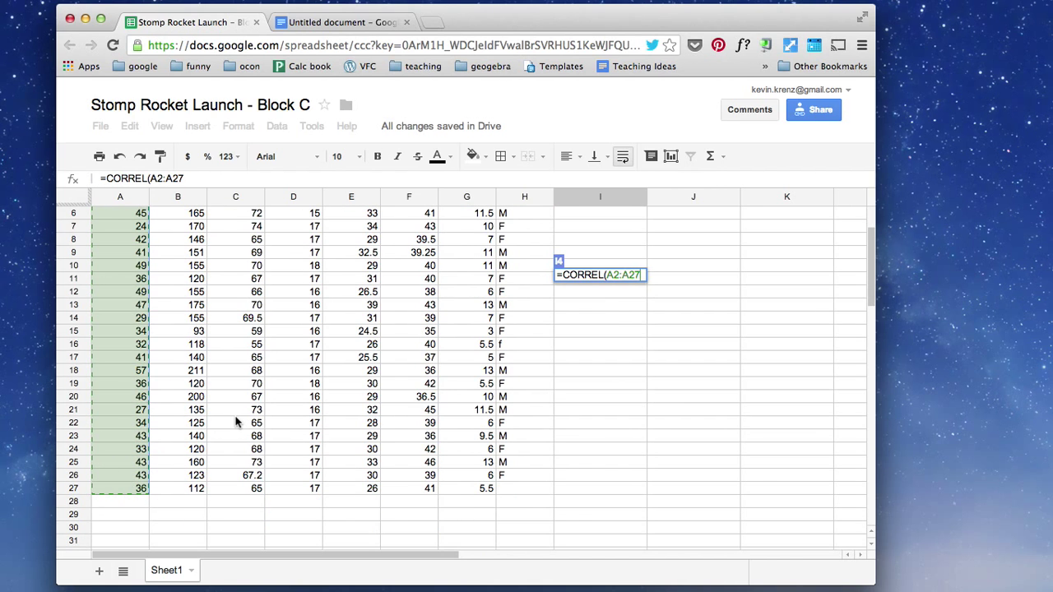
Step: Add the weight values B2:B27 as the second data set and complete the correlation formula
type(",")
scroll(255, 380, "down", 2)
scroll(254, 380, "up", 4)
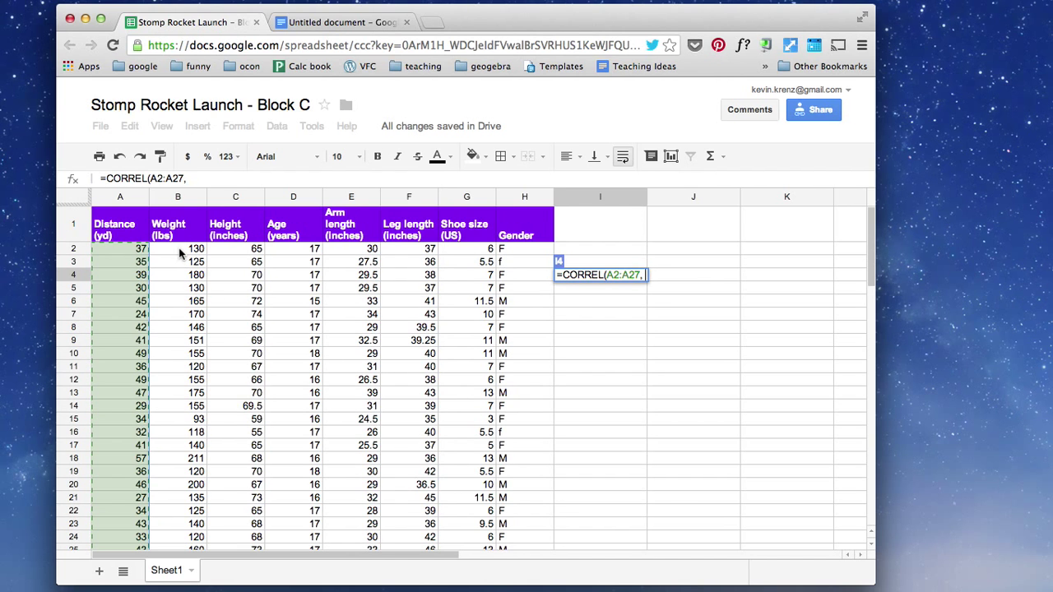
left_click_drag(176, 249, 183, 411)
scroll(188, 434, "down", 4)
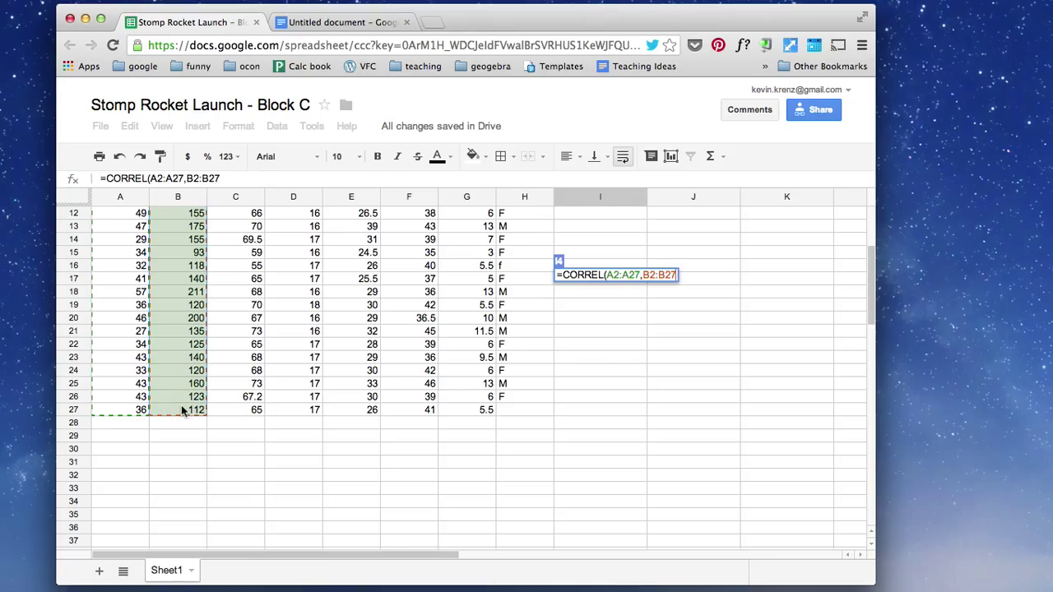
type(")")
key("Return")
scroll(709, 324, "down", 2)
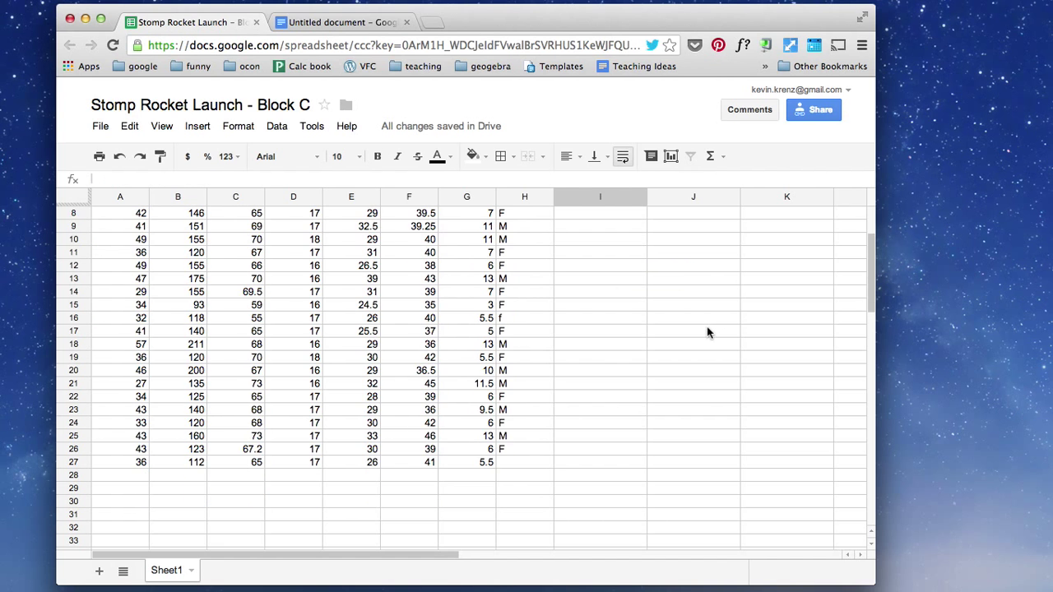
scroll(709, 325, "up", 5)
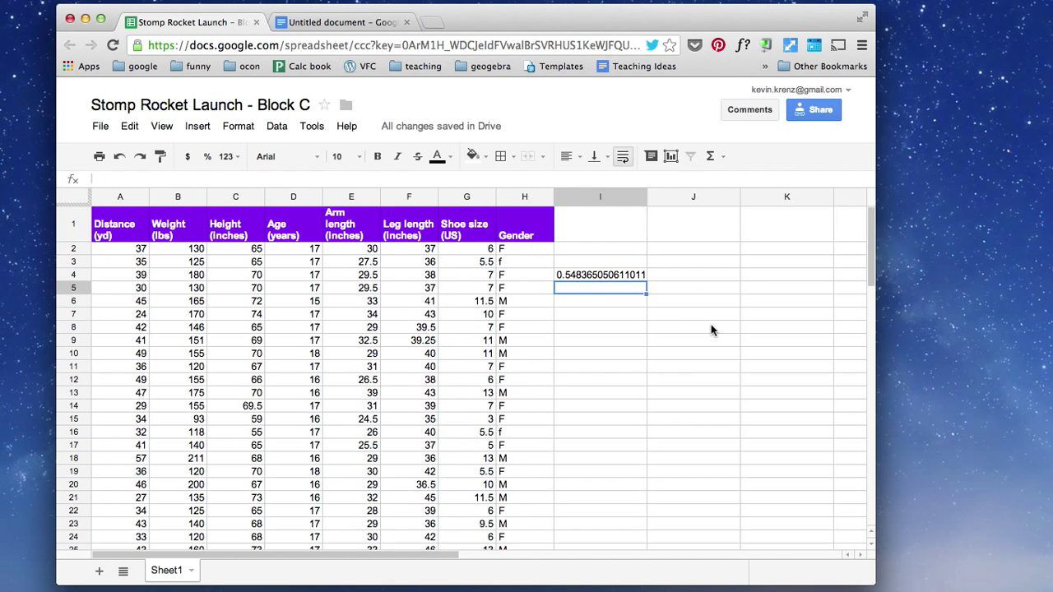
Step: Format the correlation coefficient in cell I4 as a number with 2 decimals
left_click(602, 278)
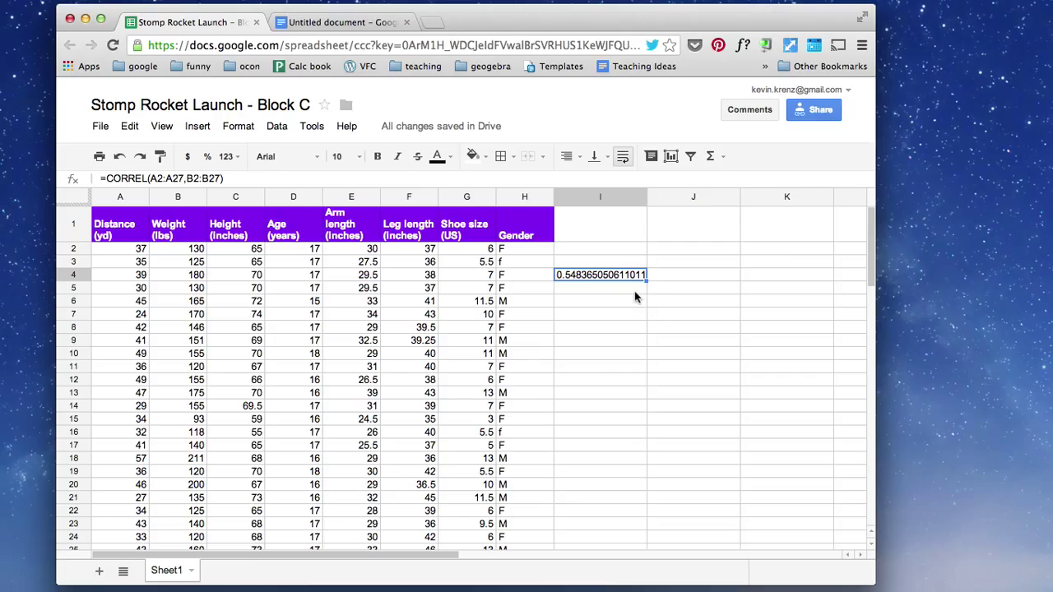
key("Down")
left_click(617, 275)
left_click(234, 159)
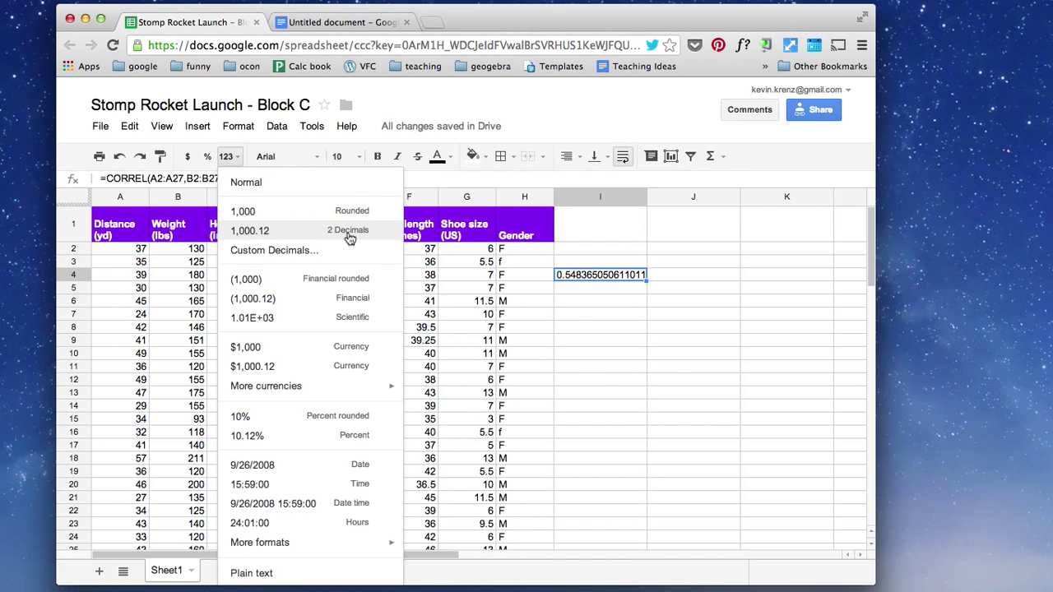
left_click(281, 234)
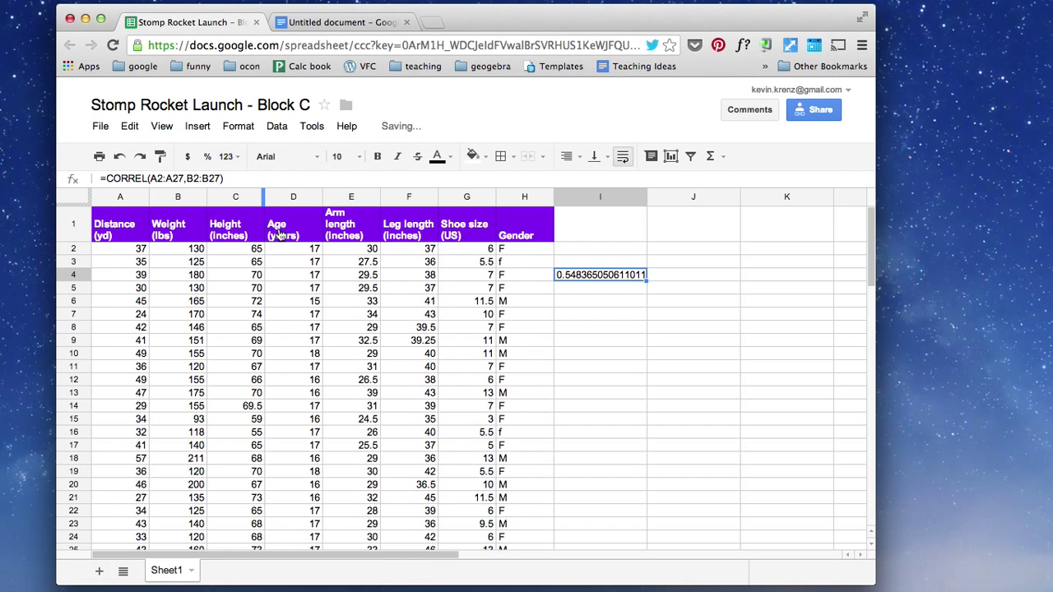
left_click(611, 287)
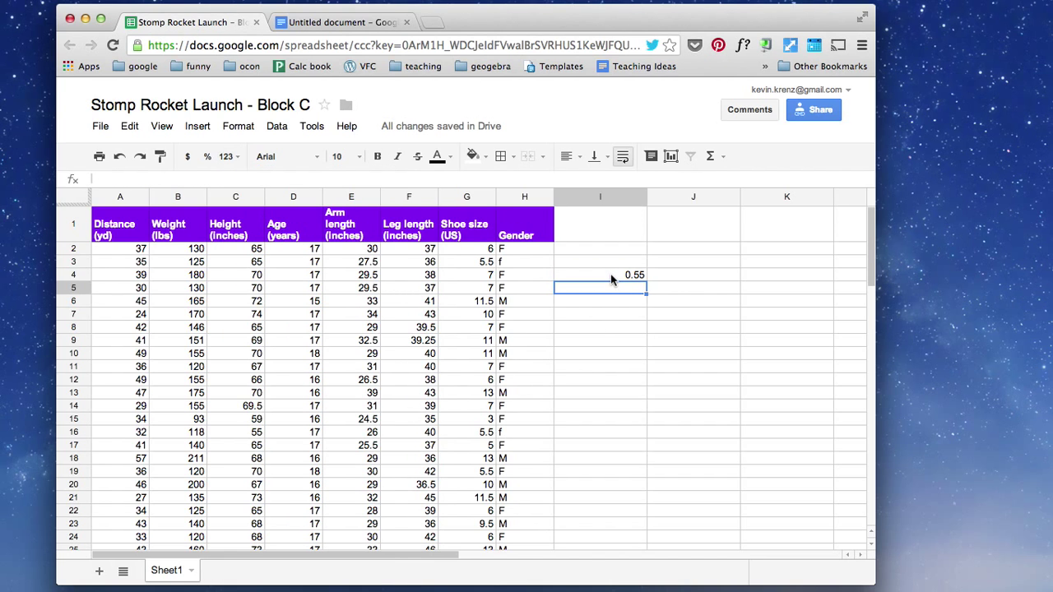